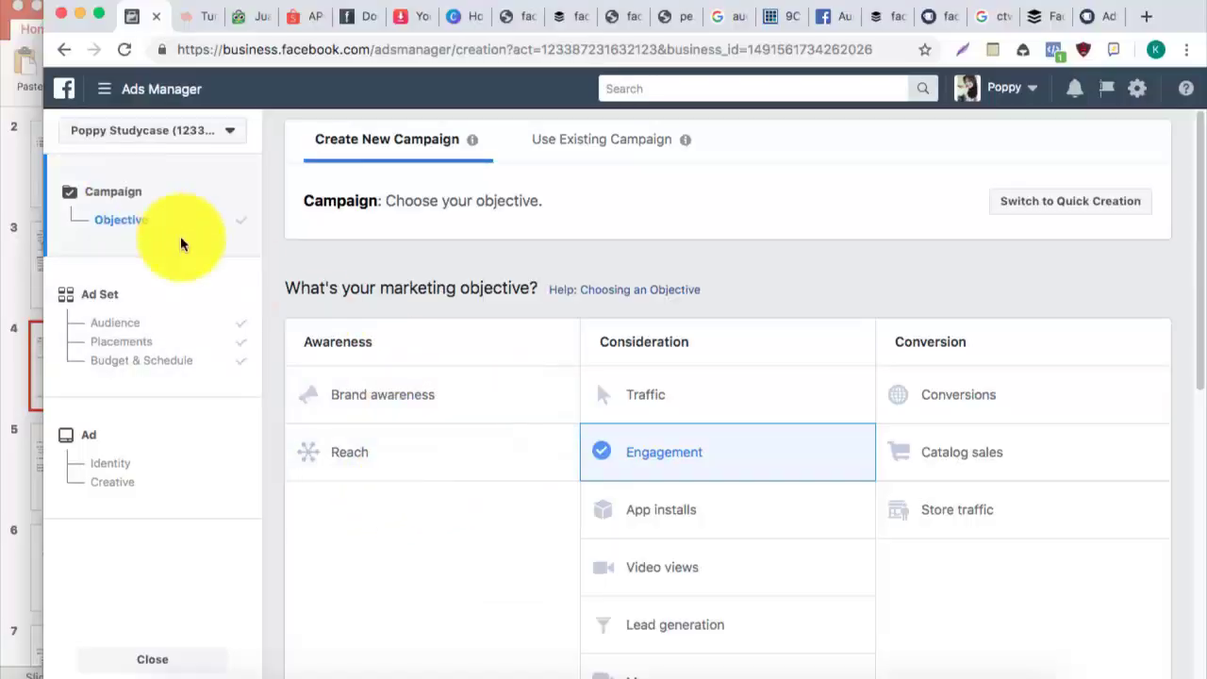
Select Engagement as the campaign objective and go to the ad set's Budget & Schedule section
left_click(686, 460)
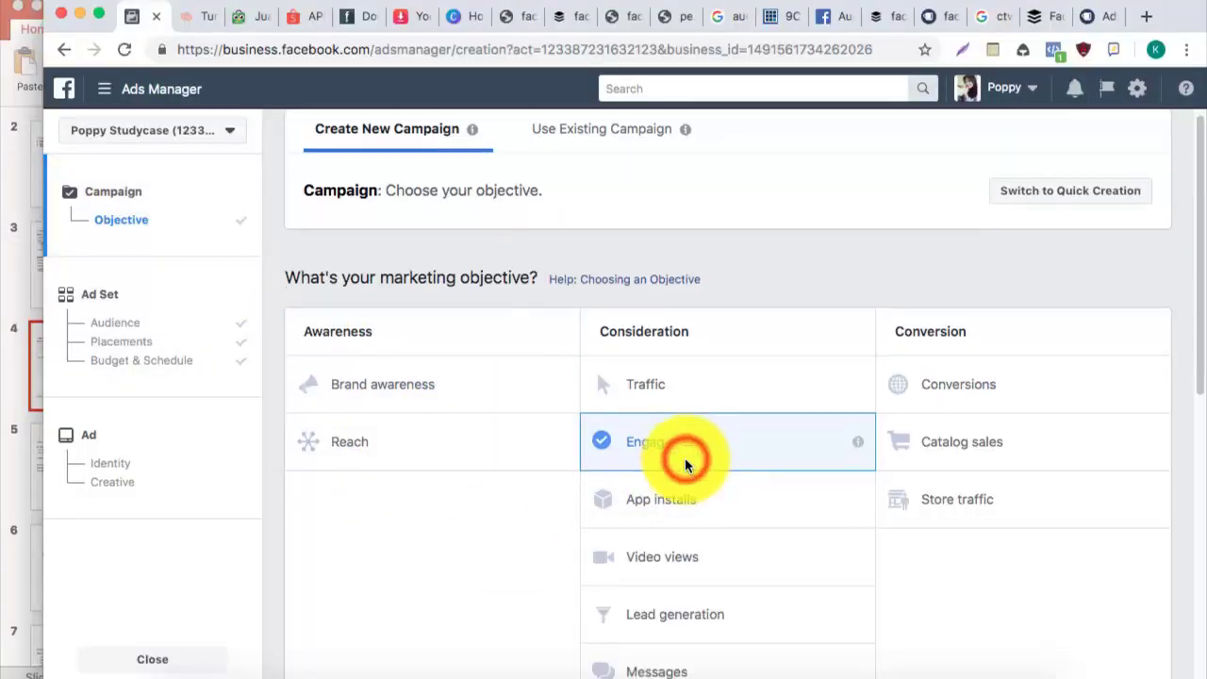
left_click(140, 306)
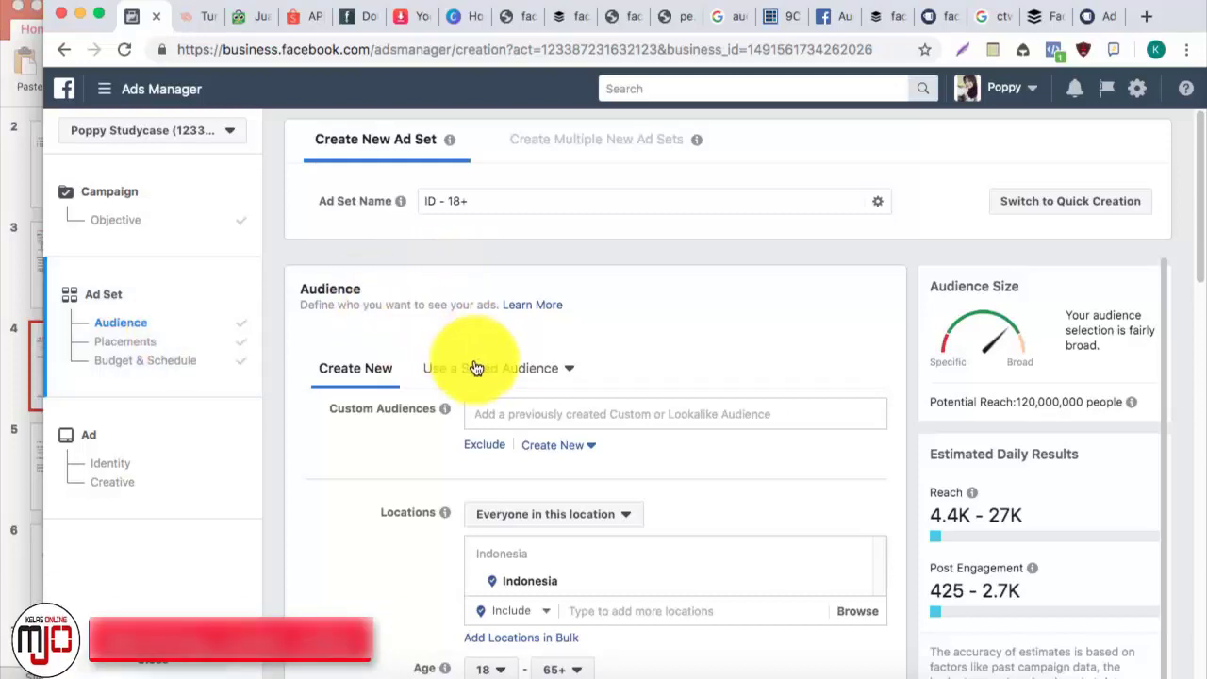
scroll(475, 361, "down", 10)
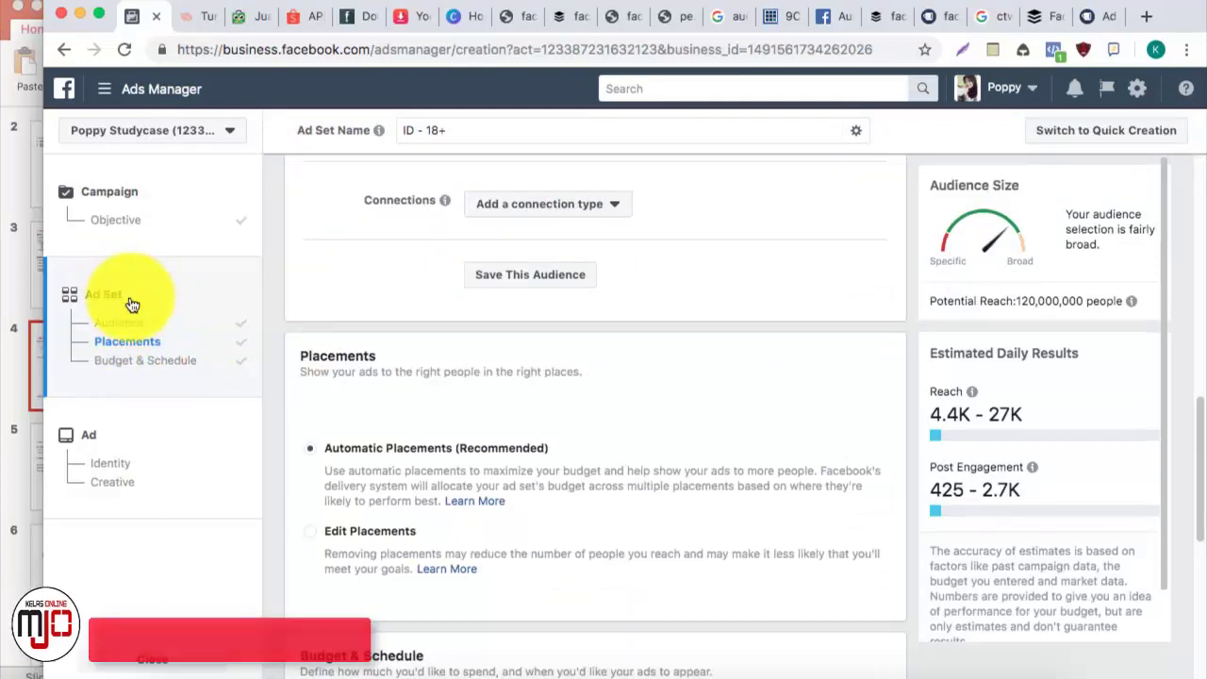
left_click(127, 368)
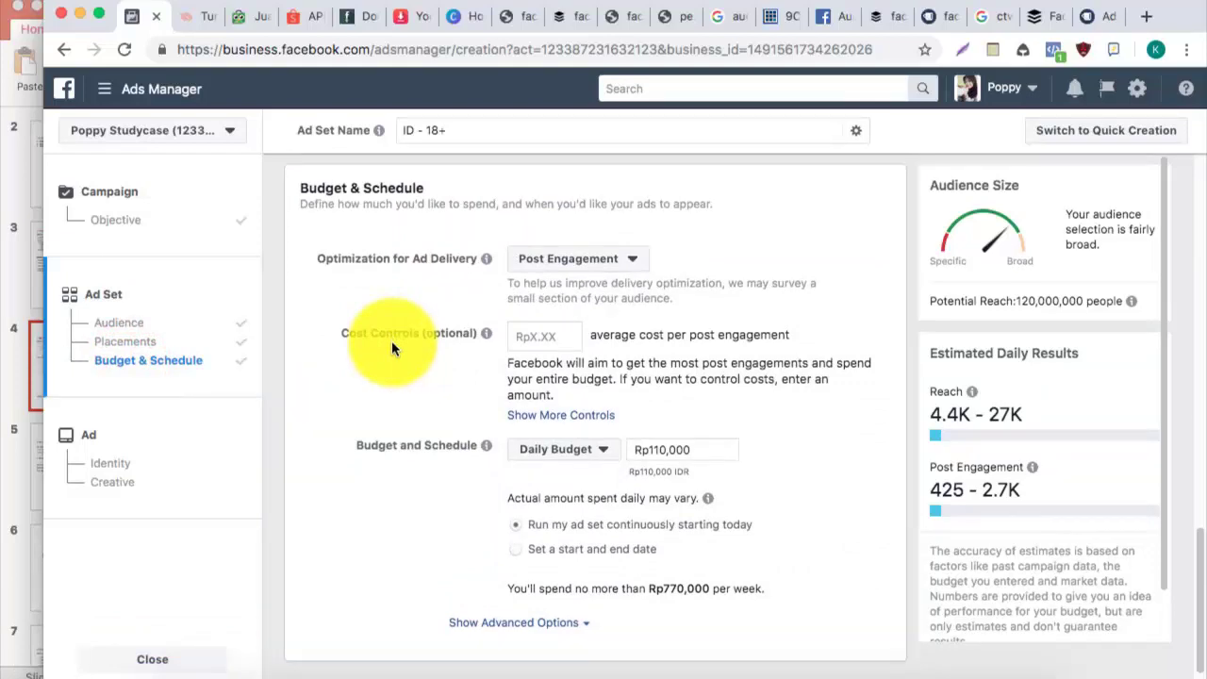
Switch the ad set from automatic placements to Edit Placements
left_click(137, 330)
left_click(140, 343)
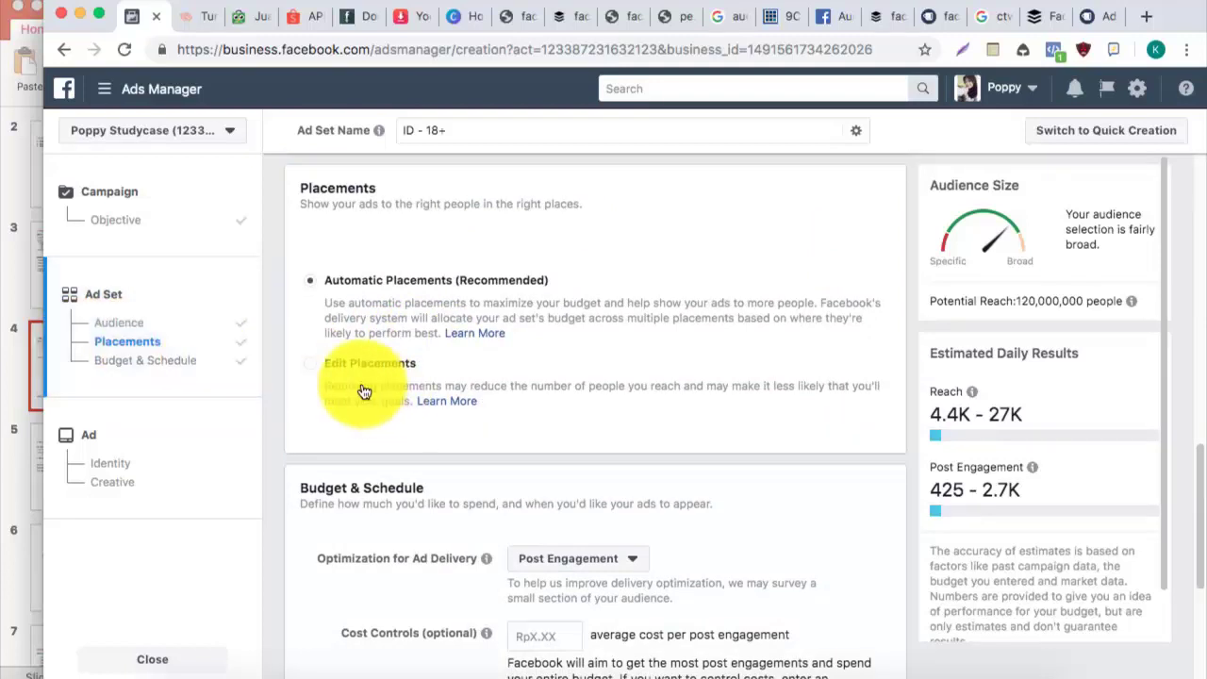
left_click(321, 371)
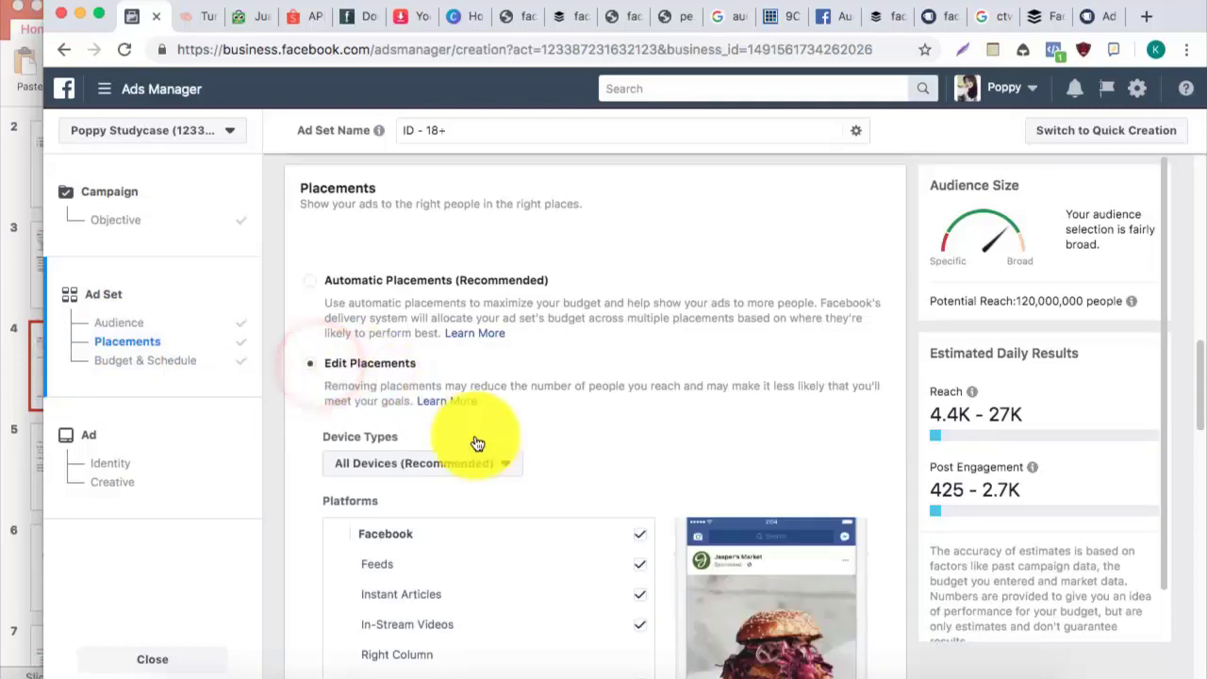
Look at the Mobile and Desktop choices under Device Types, keeping All Devices (Recommended) selected
scroll(477, 493, "down", 1)
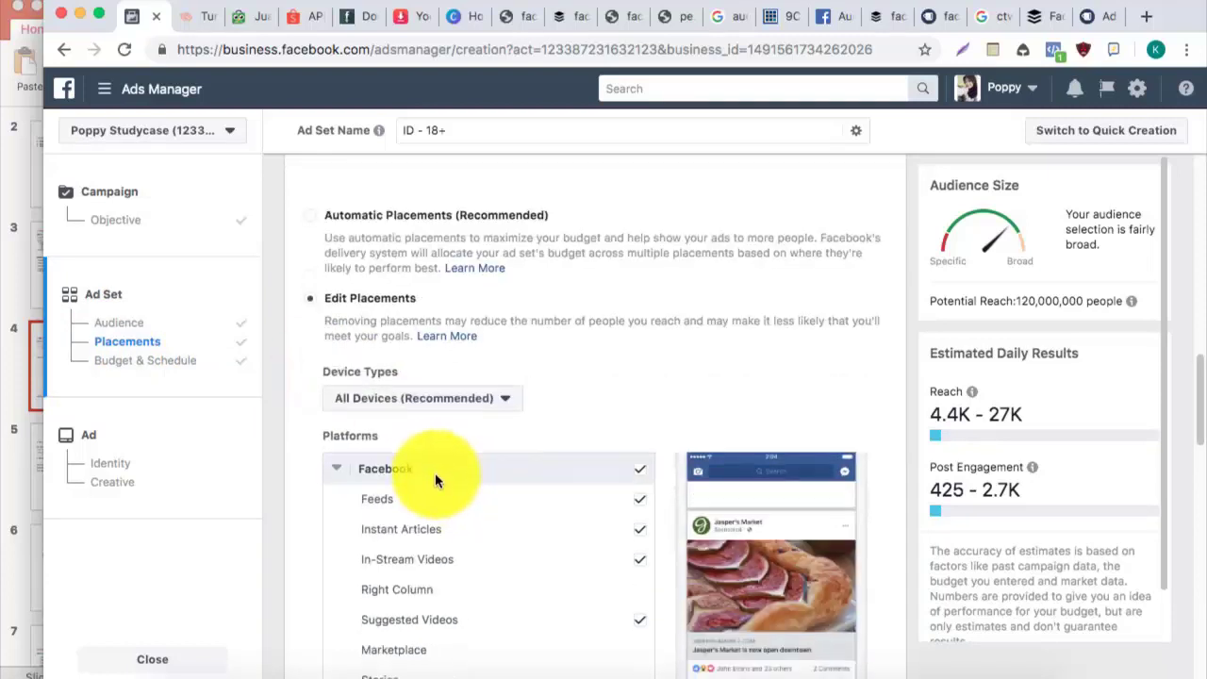
scroll(434, 472, "down", 3)
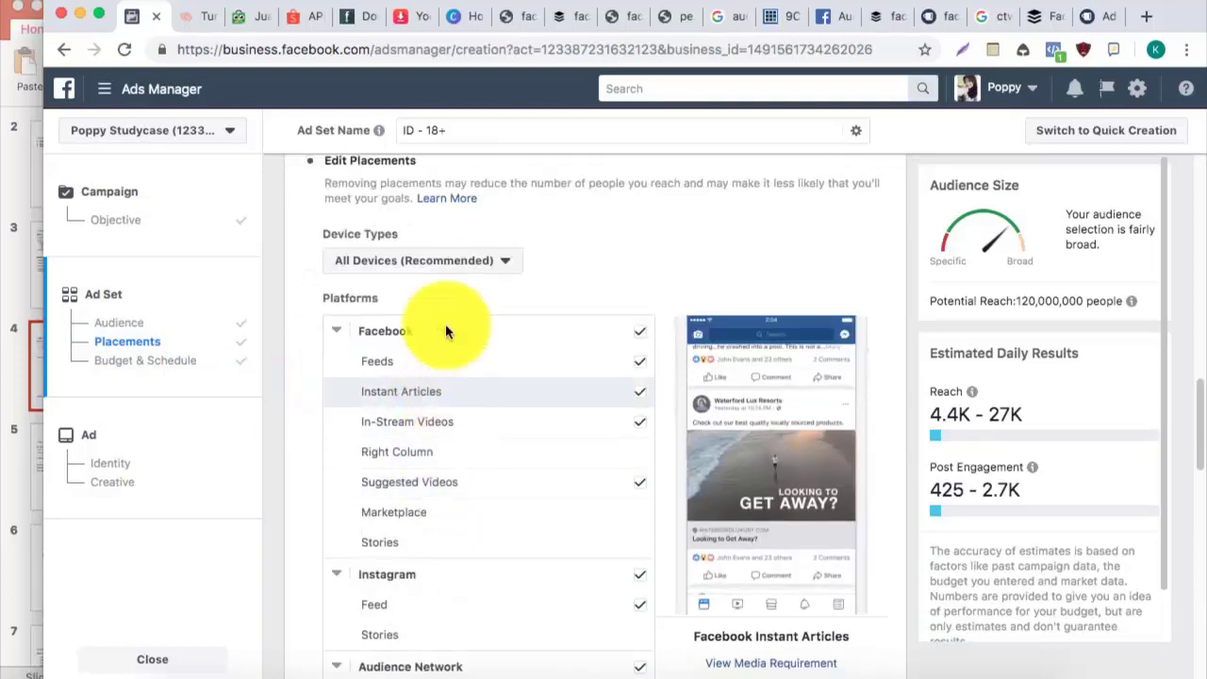
left_click(440, 263)
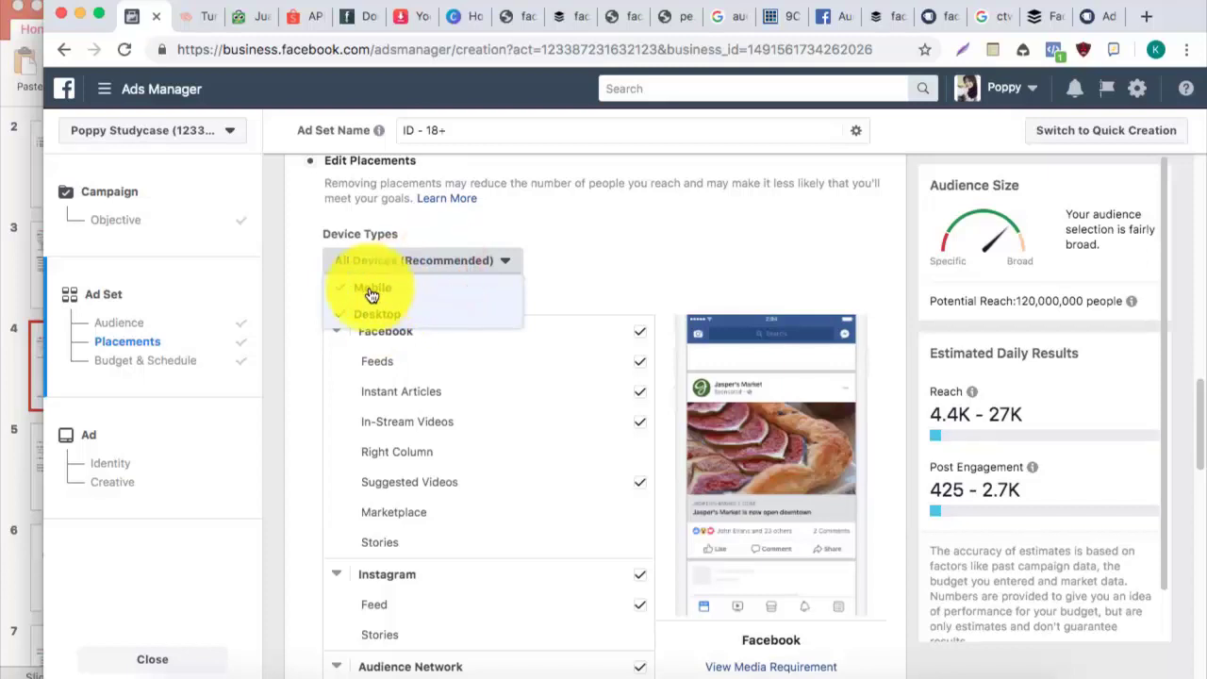
left_click(366, 337)
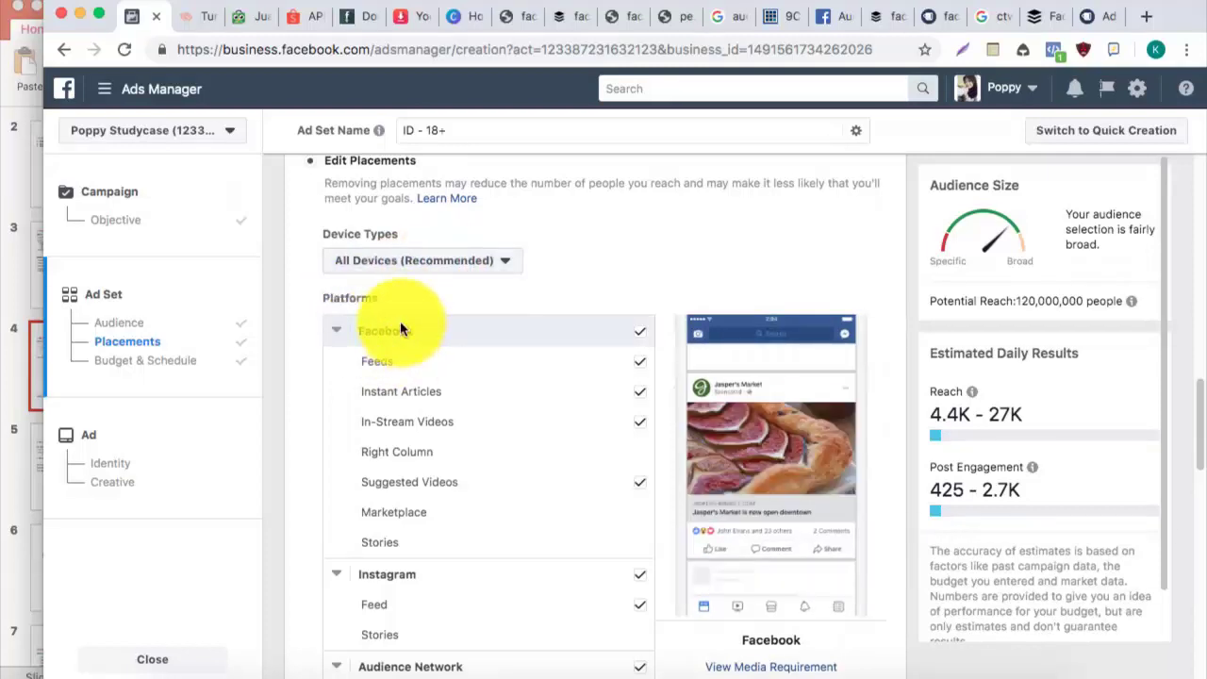
left_click(370, 264)
left_click(366, 285)
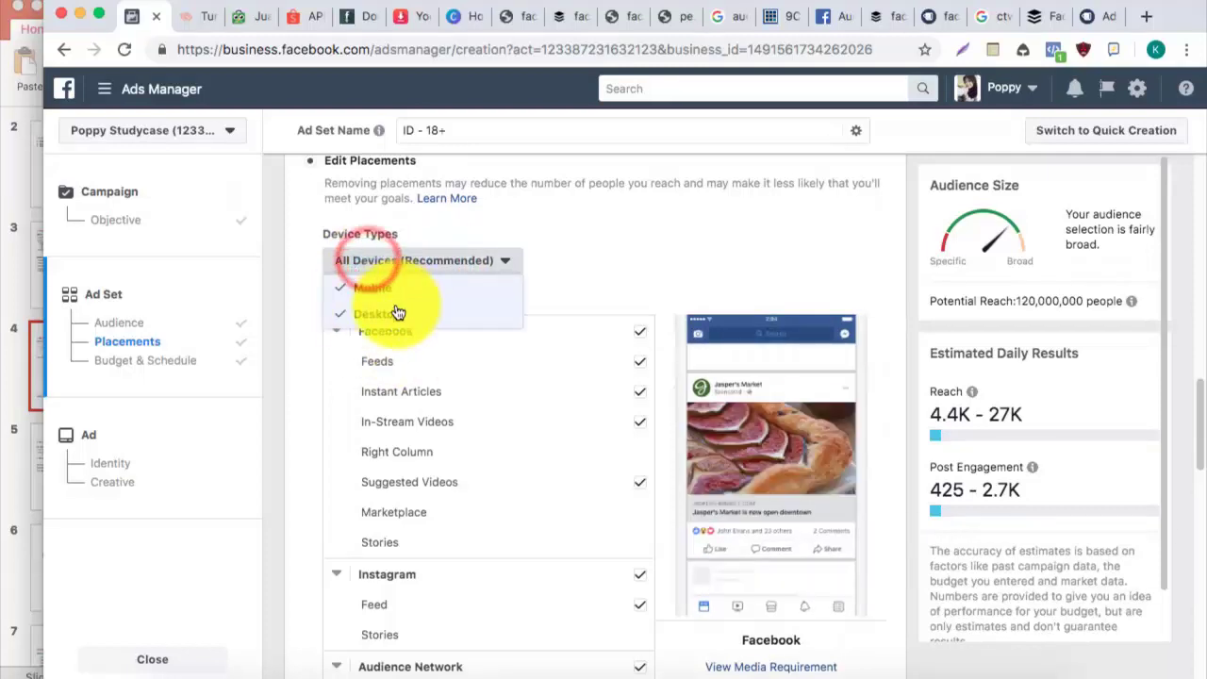
left_click(600, 268)
Exclude the Instagram platform from the ad set's placements
scroll(503, 391, "down", 4)
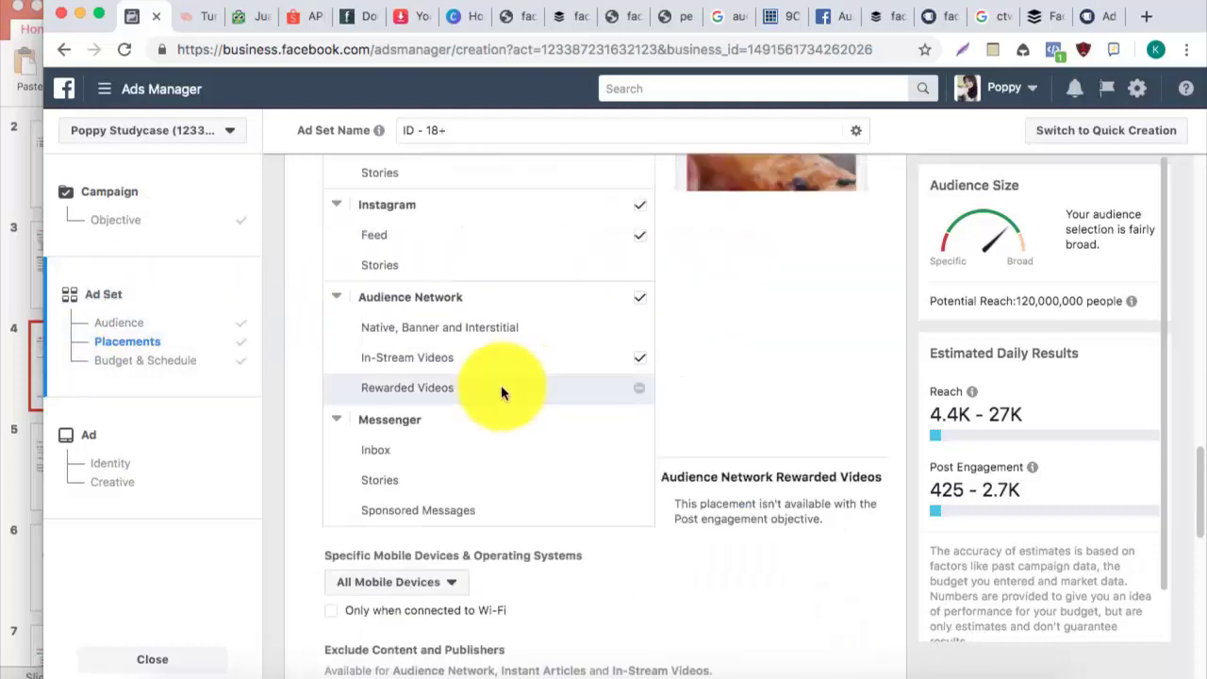
scroll(476, 368, "up", 1)
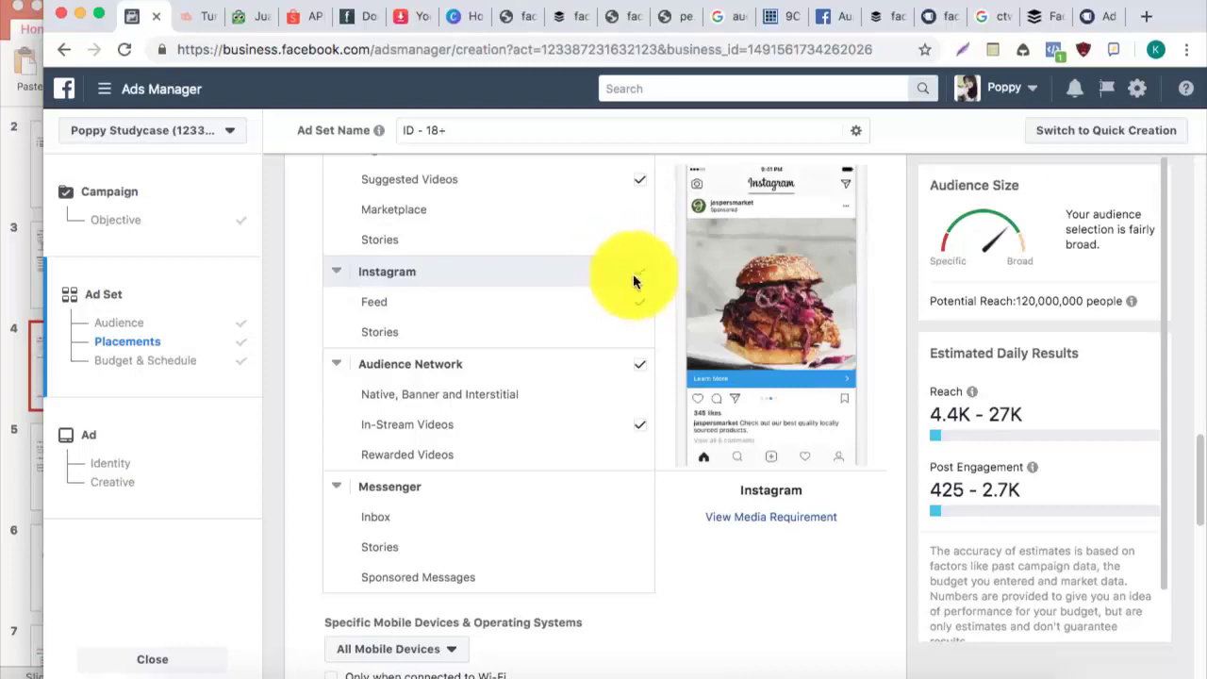
left_click(641, 282)
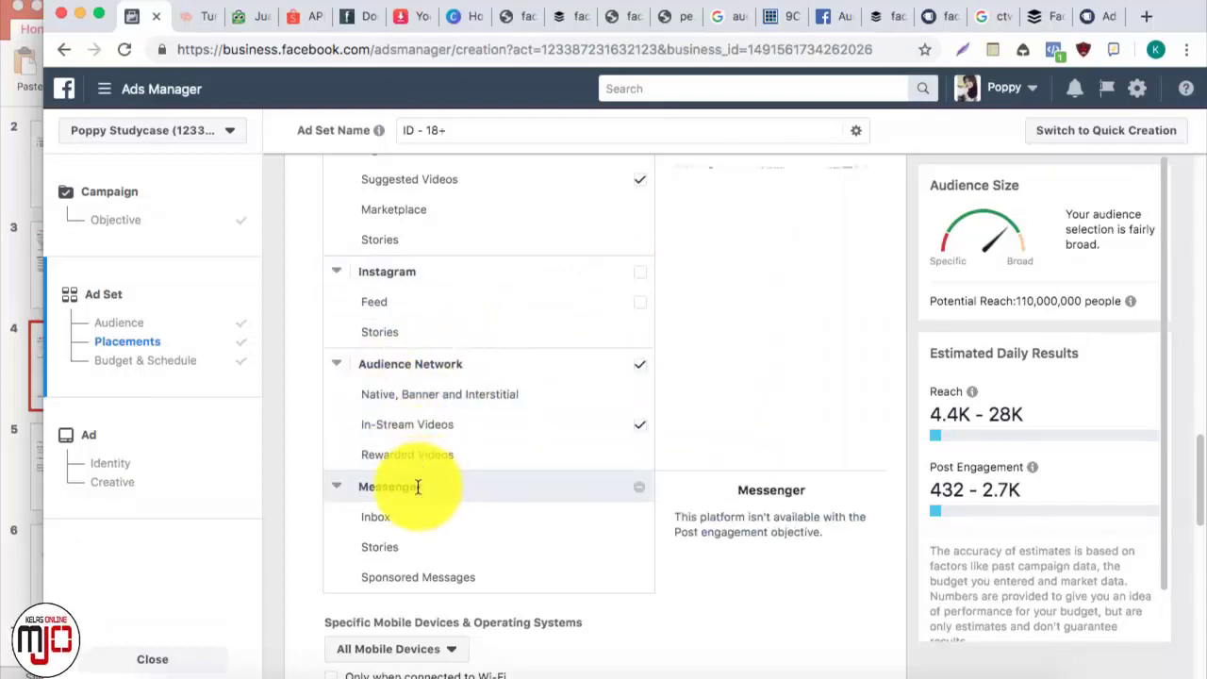
scroll(475, 409, "up", 3)
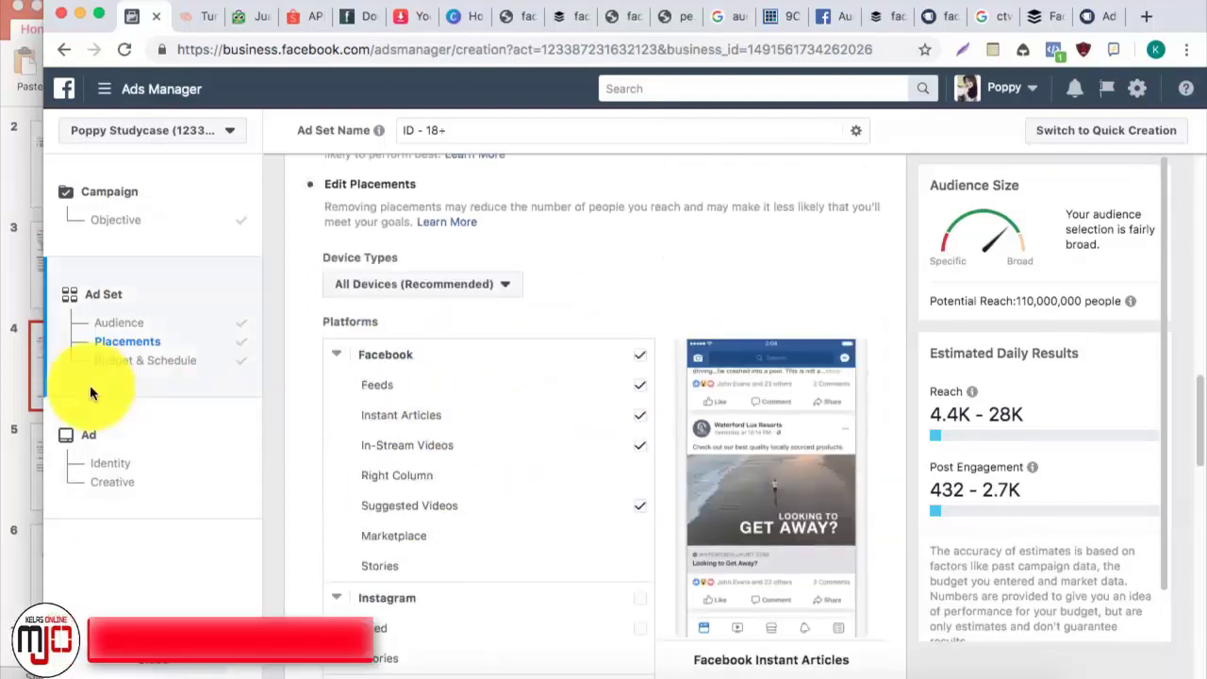
Review the ad set's budget and schedule, audience and placement settings
left_click(101, 361)
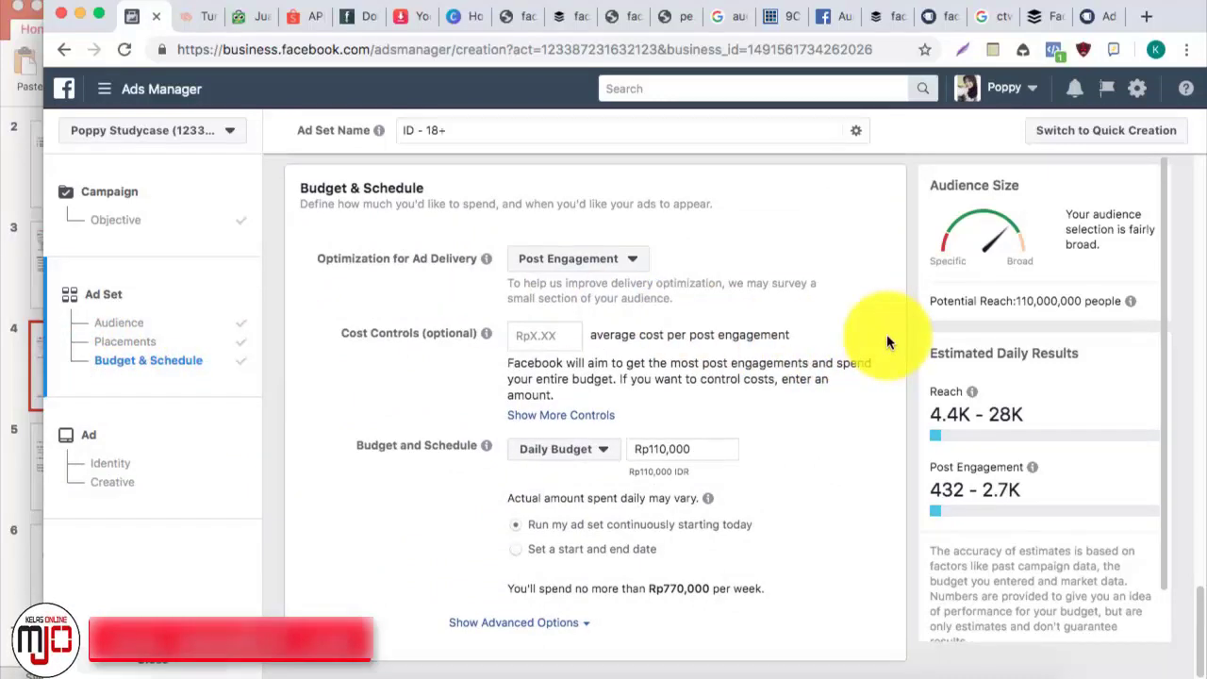
left_click(104, 322)
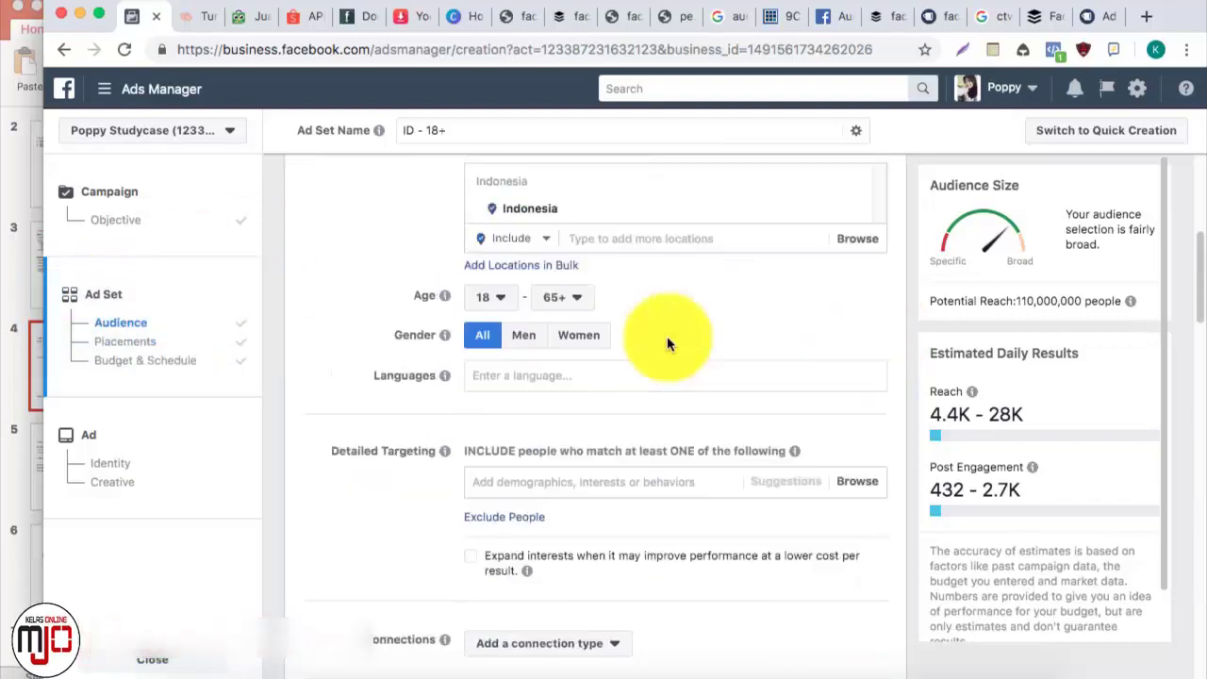
scroll(574, 386, "down", 4)
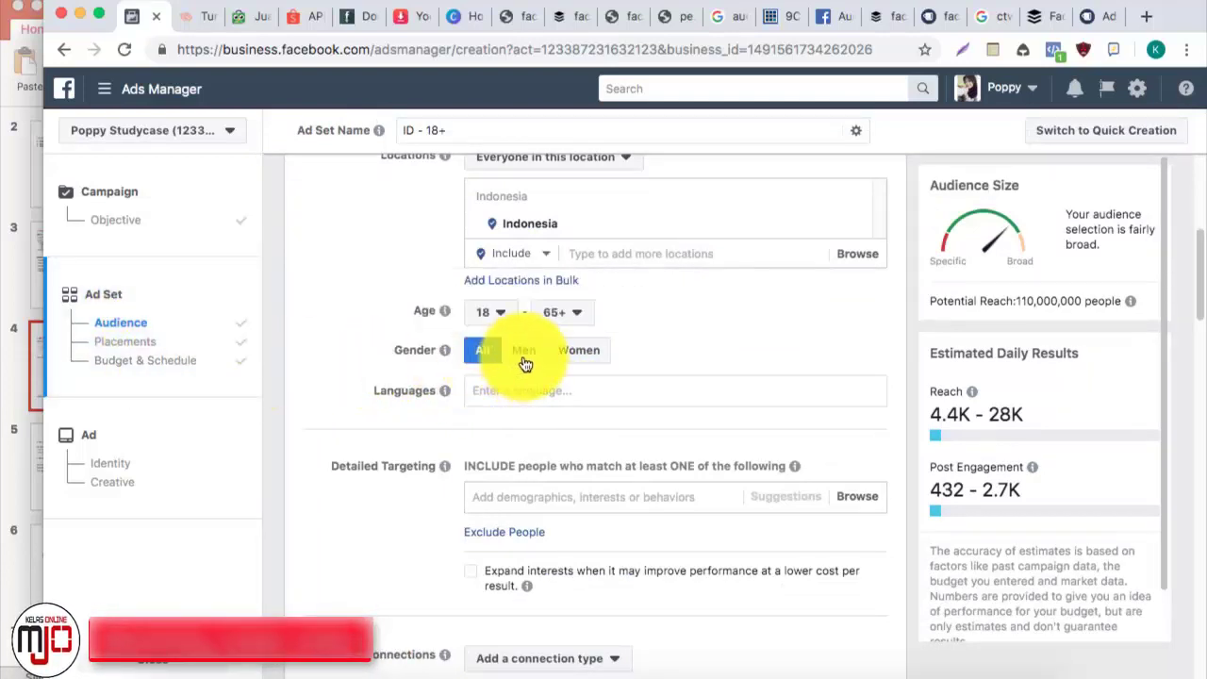
left_click(118, 320)
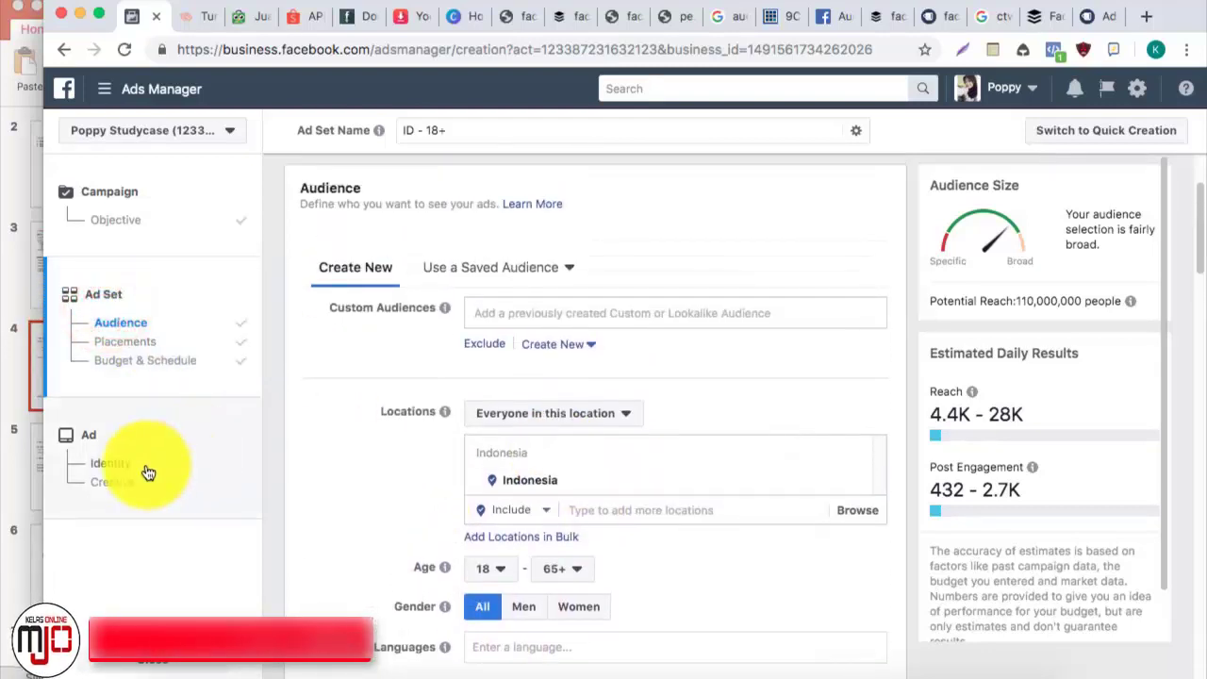
scroll(402, 418, "down", 10)
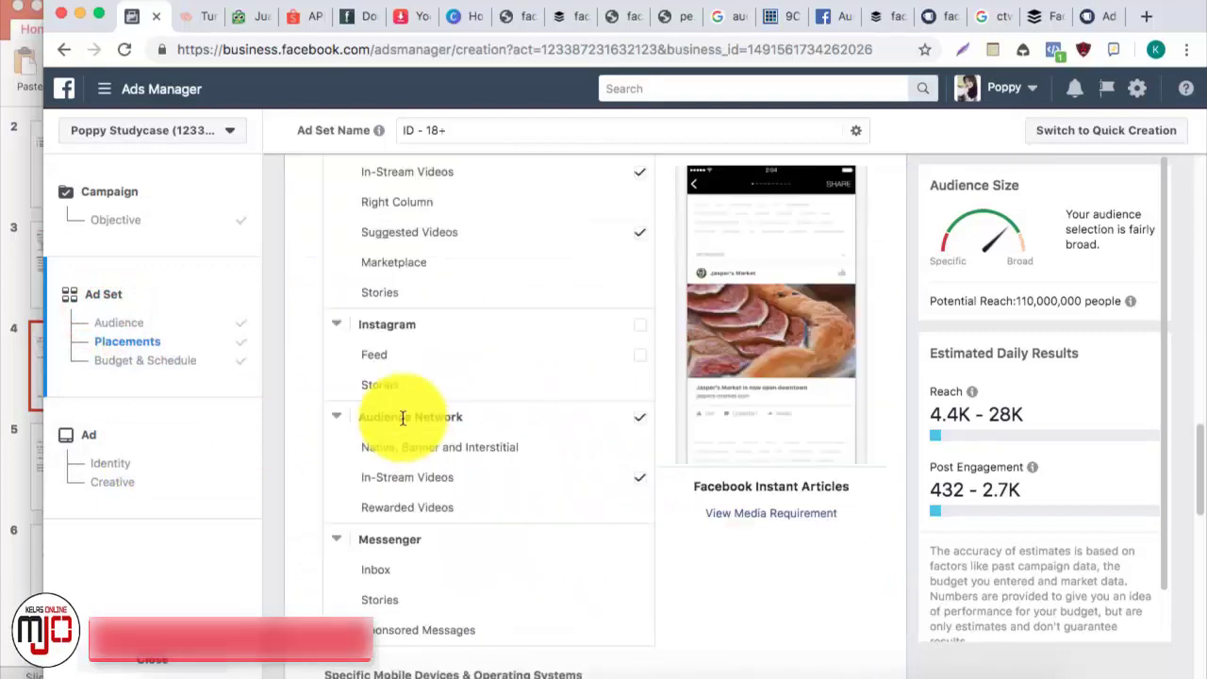
scroll(426, 406, "up", 5)
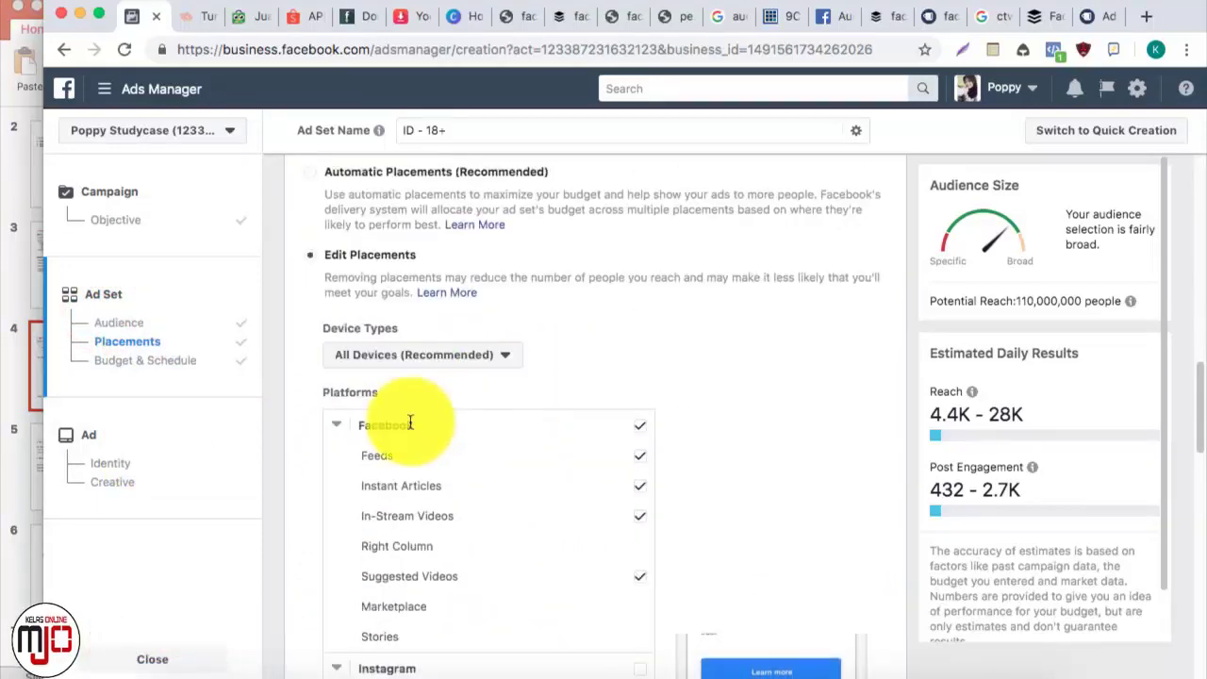
Try a cost control of Rp50,000 average cost per post engagement and clear the field again
left_click(154, 367)
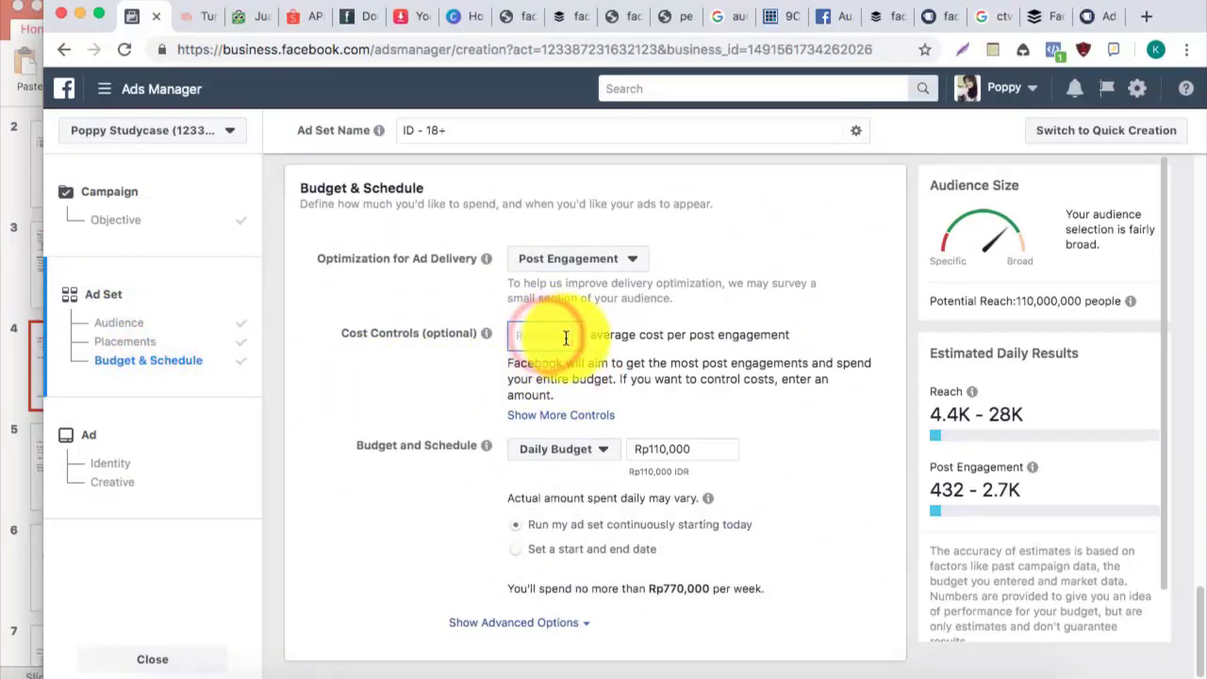
type("50000")
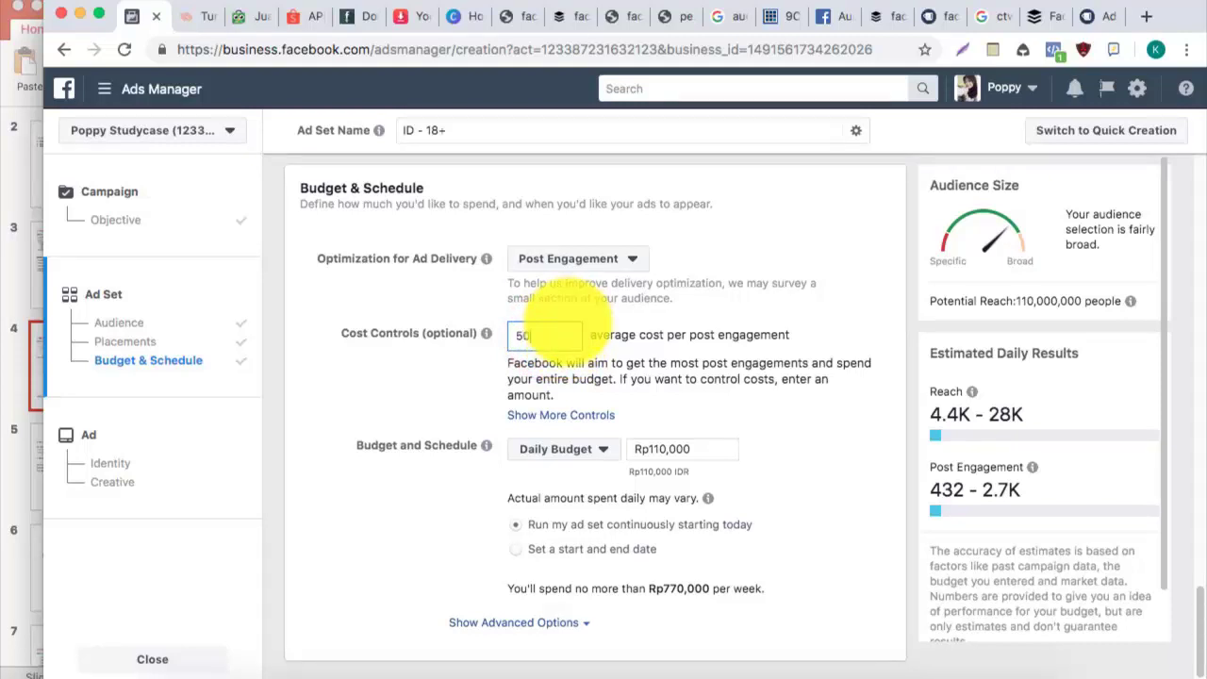
left_click(821, 438)
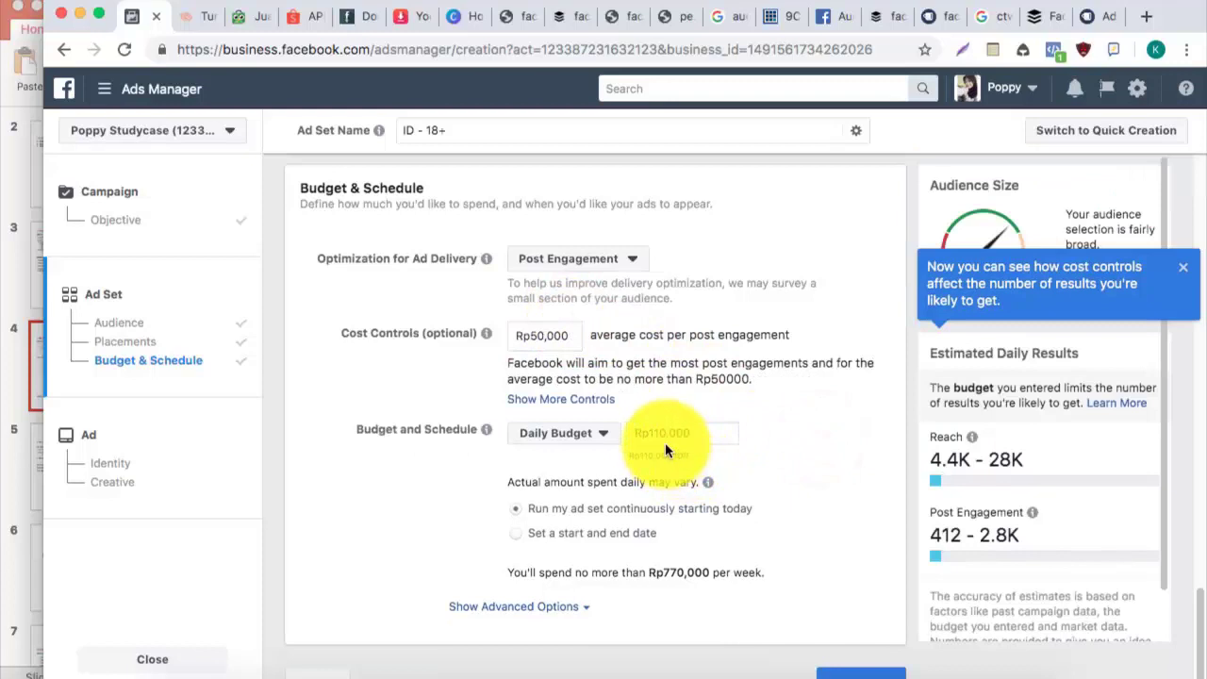
left_click(572, 342)
key("BackSpace")
left_click(775, 436)
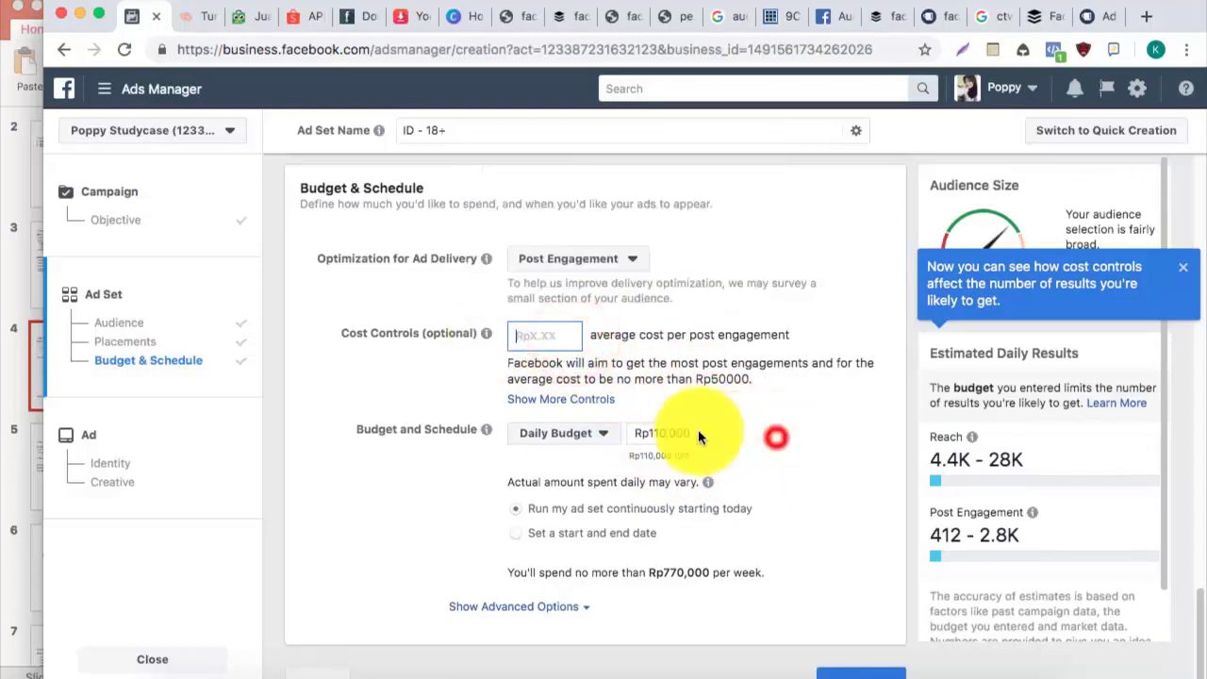
Set the ad set's daily budget to Rp30,000
left_click(688, 431)
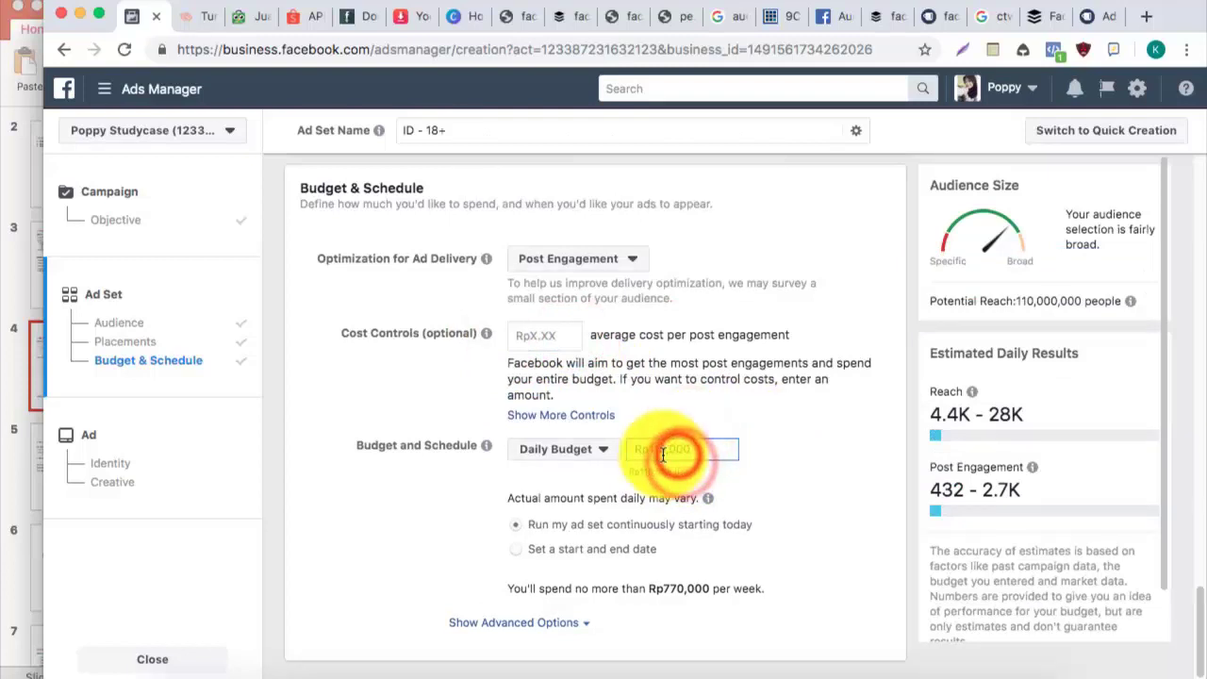
left_click(661, 454)
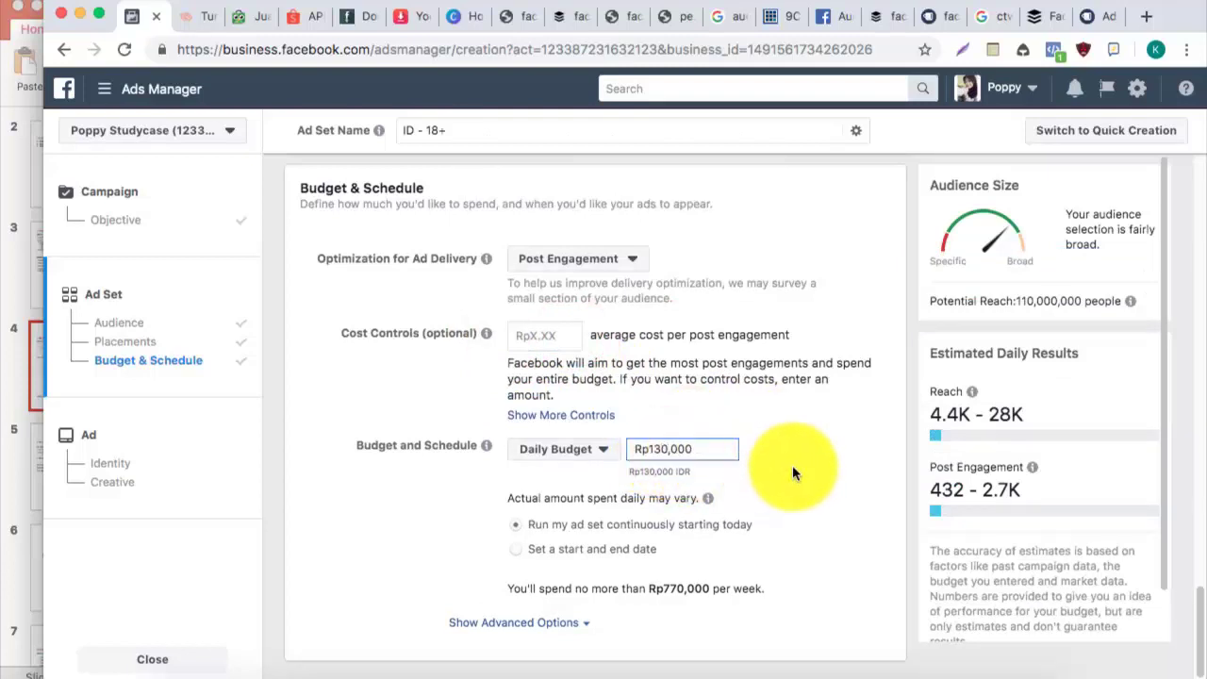
key("BackSpace")
key("BackSpace")
key("BackSpace")
type("30")
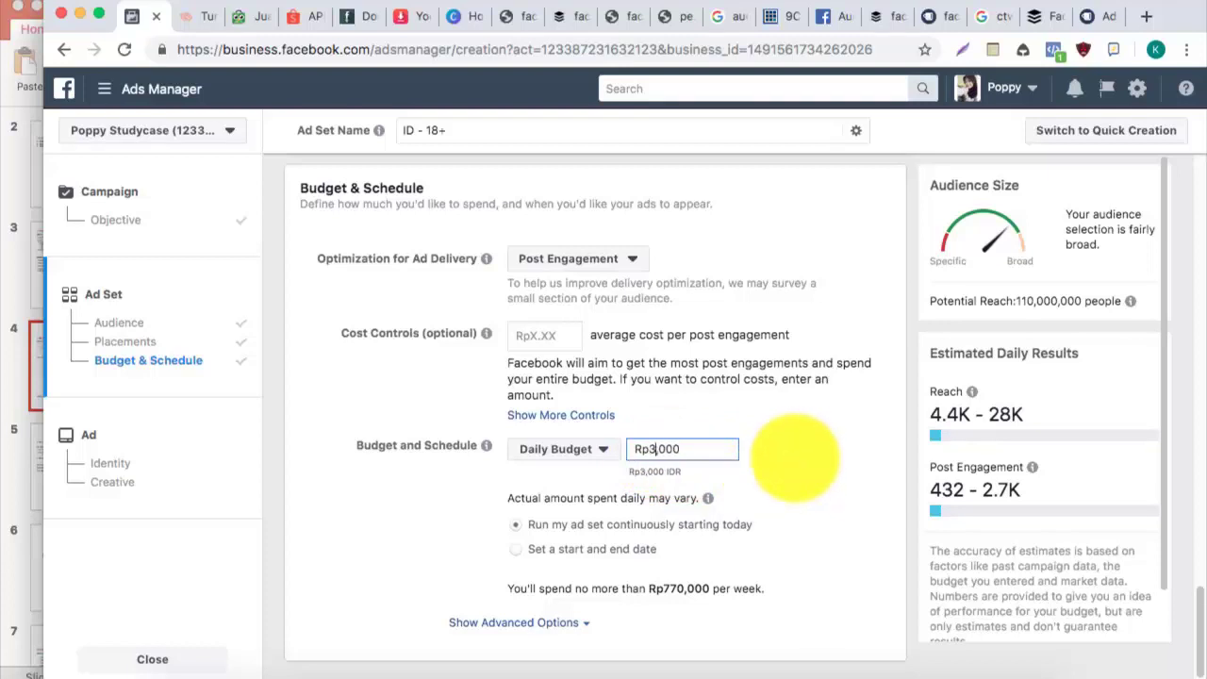
left_click(847, 472)
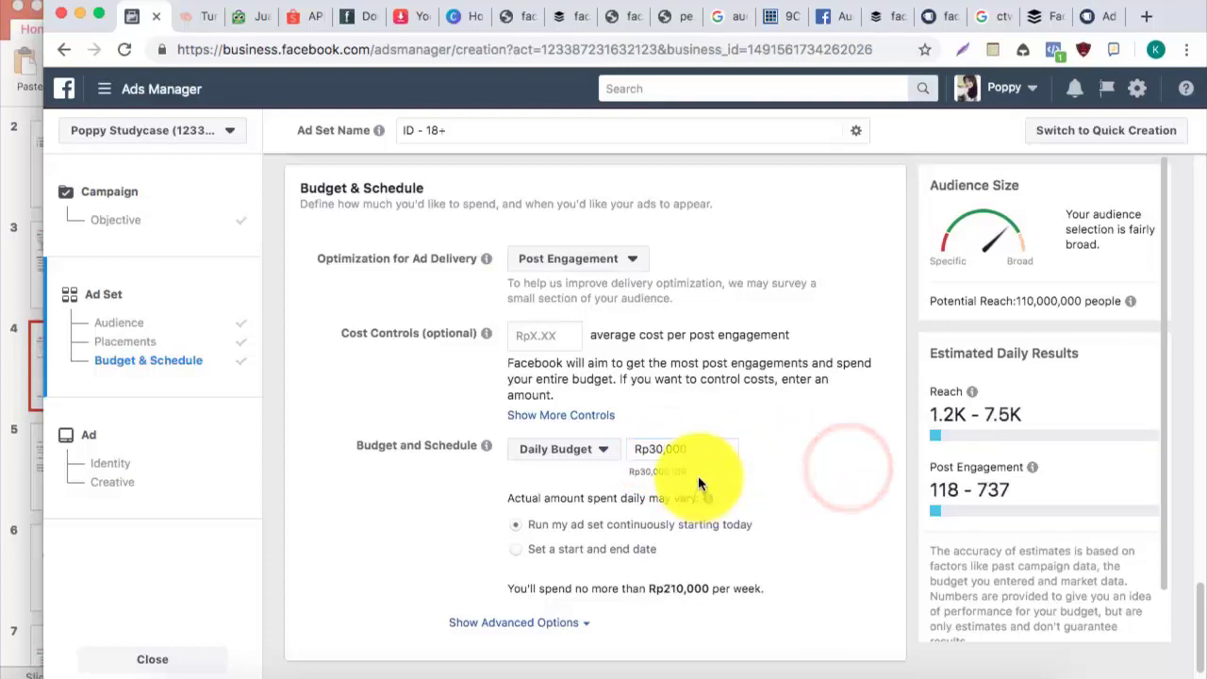
Search the audience's detailed targeting for "shoping" and add the Shopee interest
scroll(654, 445, "up", 15)
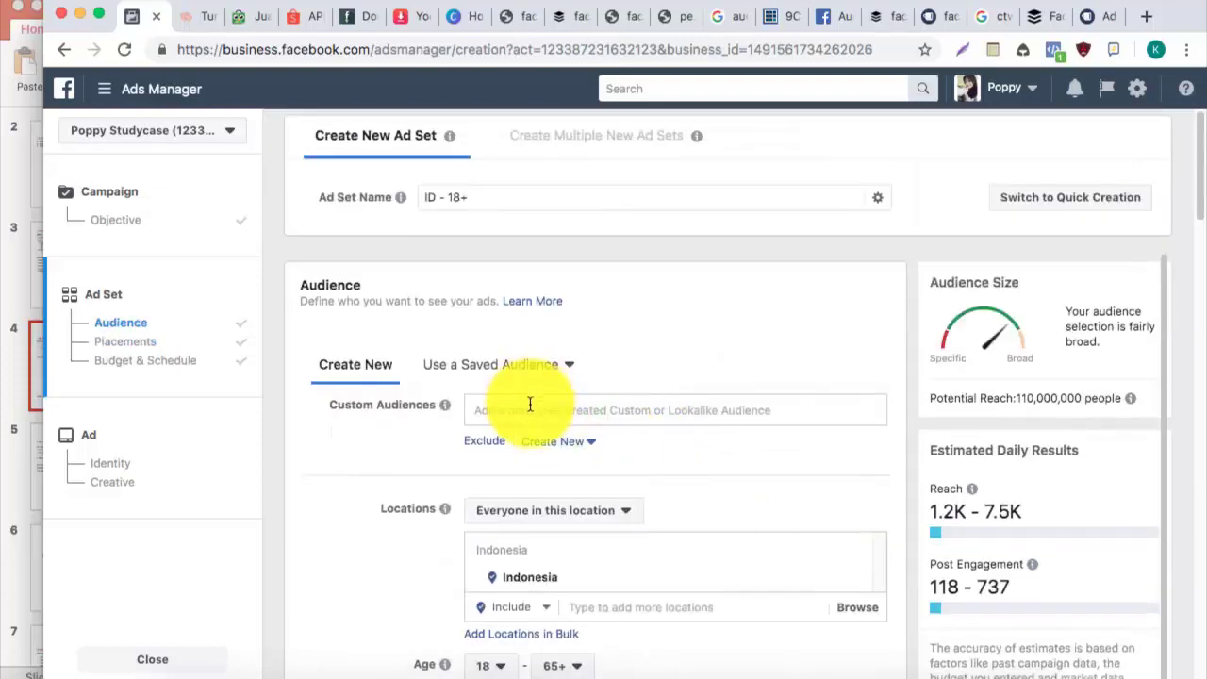
scroll(528, 399, "down", 2)
scroll(553, 546, "down", 5)
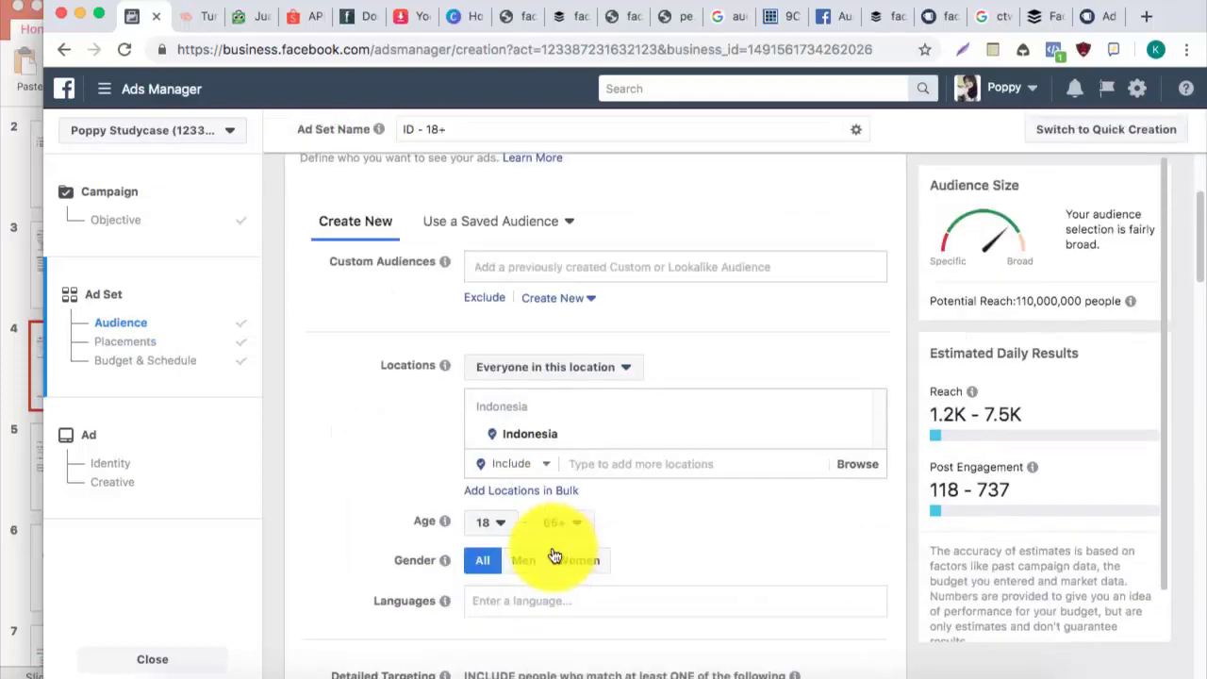
left_click(497, 364)
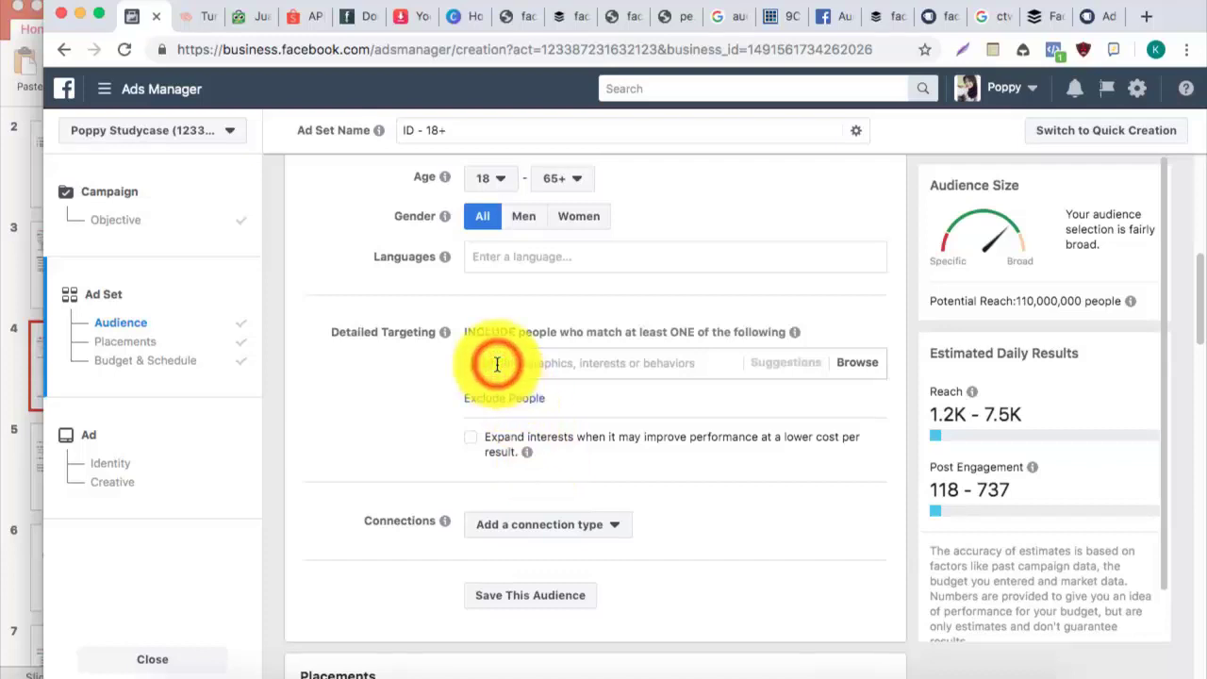
type("shoping")
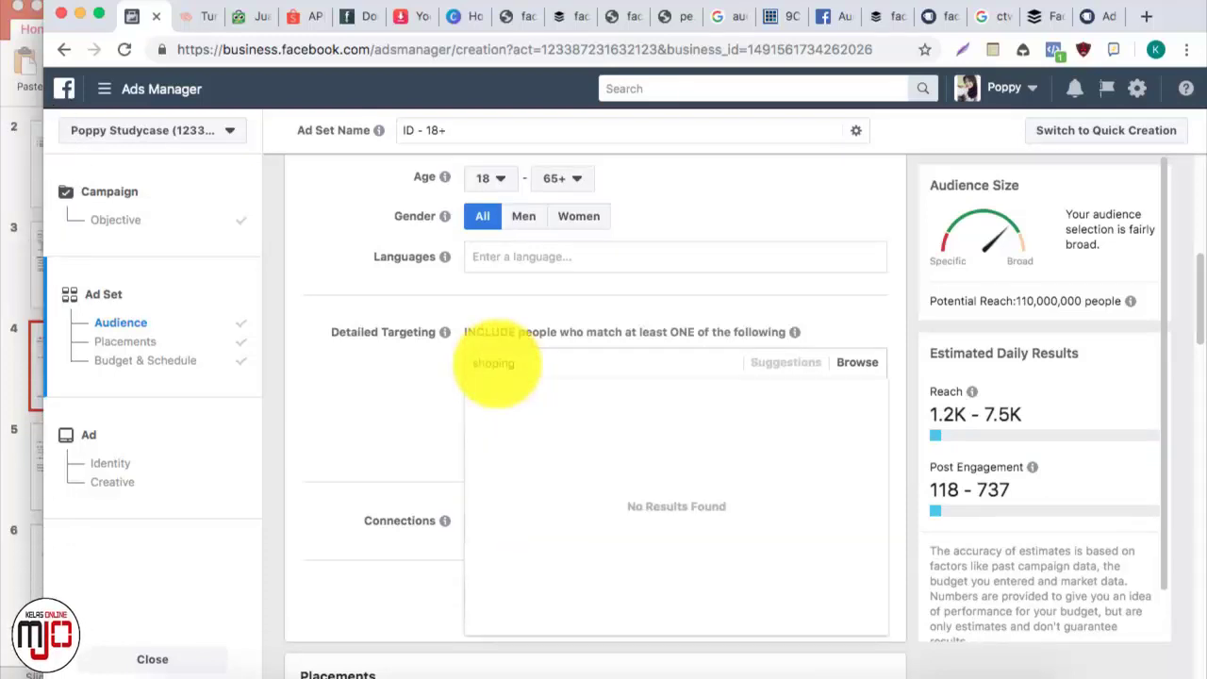
mouse_move(540, 401)
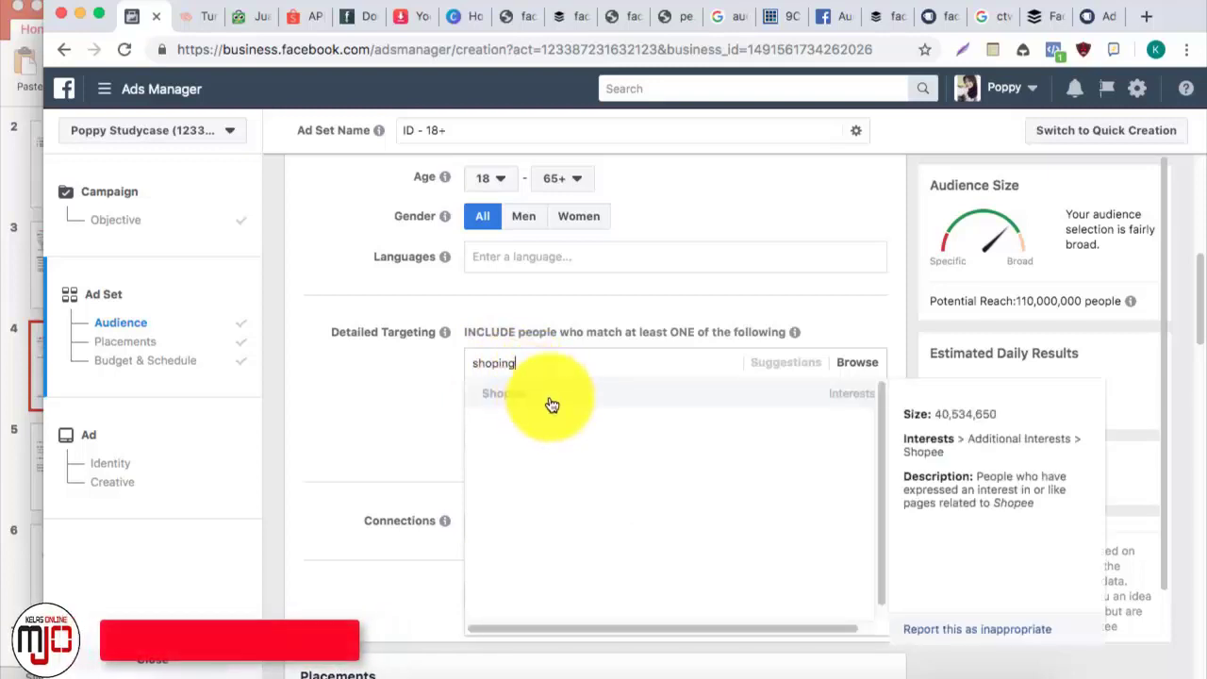
left_click(551, 398)
scroll(388, 426, "down", 15)
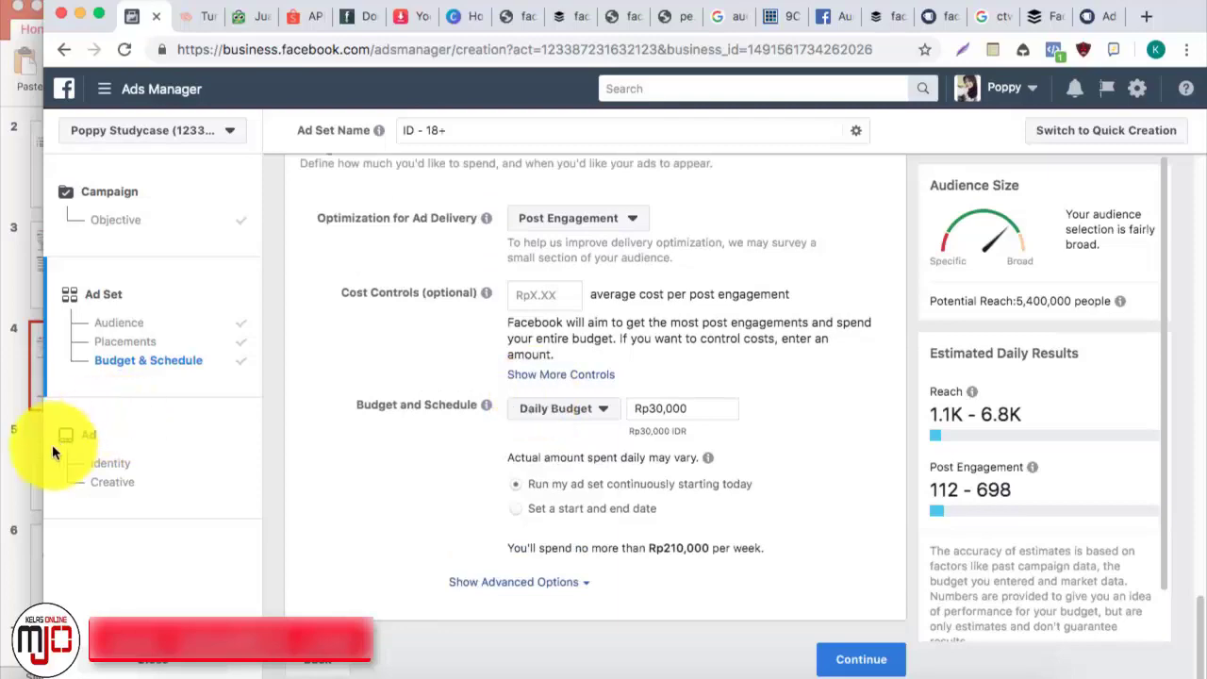
Move on to the ad level and open its Identity section
left_click(123, 435)
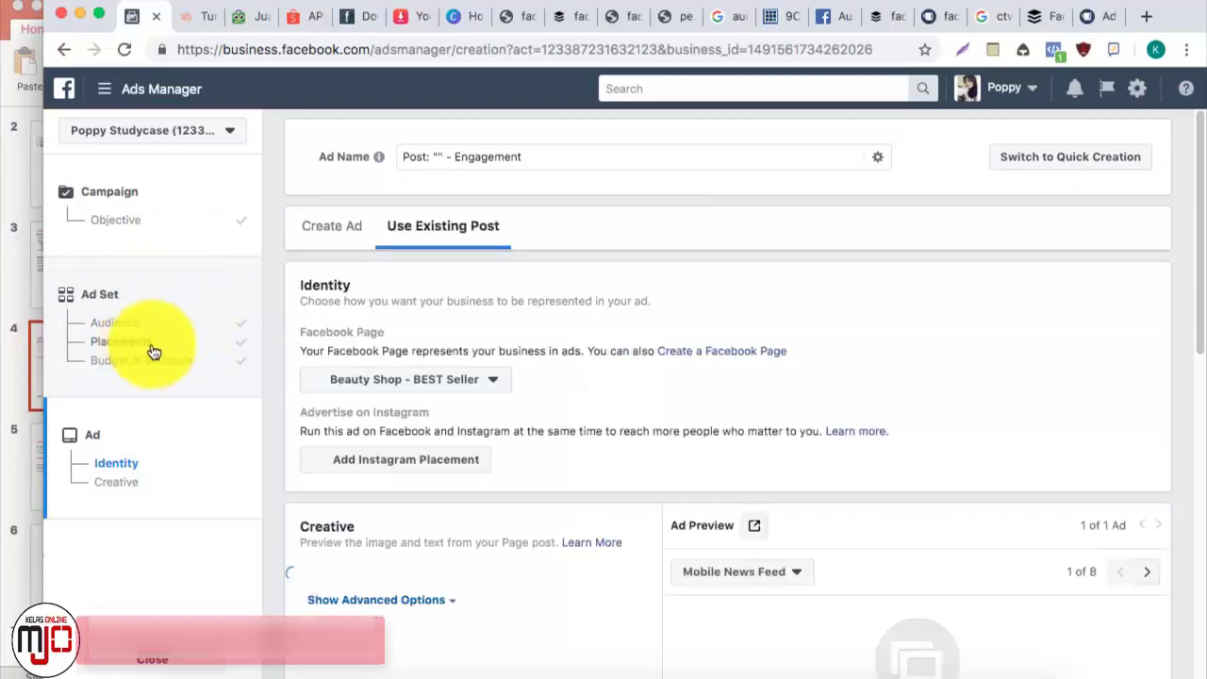
left_click(137, 461)
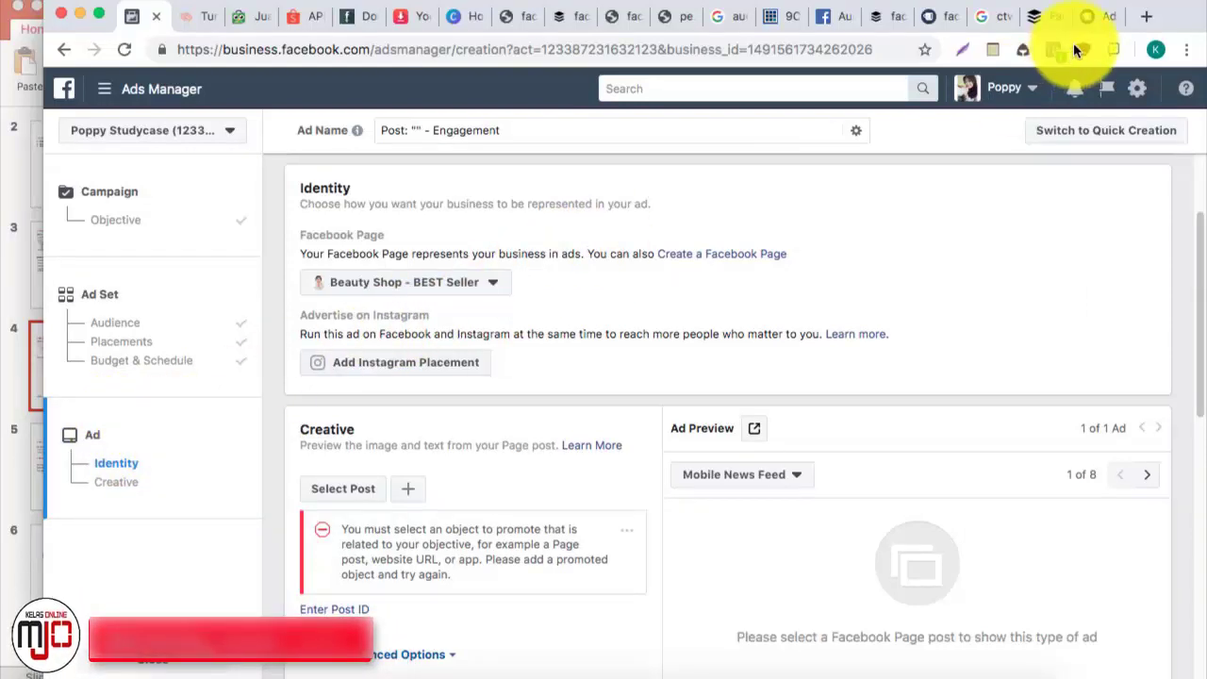
Look through the example pages for Facebook ad specs, the multi-product ad, the lead ad and the single-image ad
left_click(1049, 19)
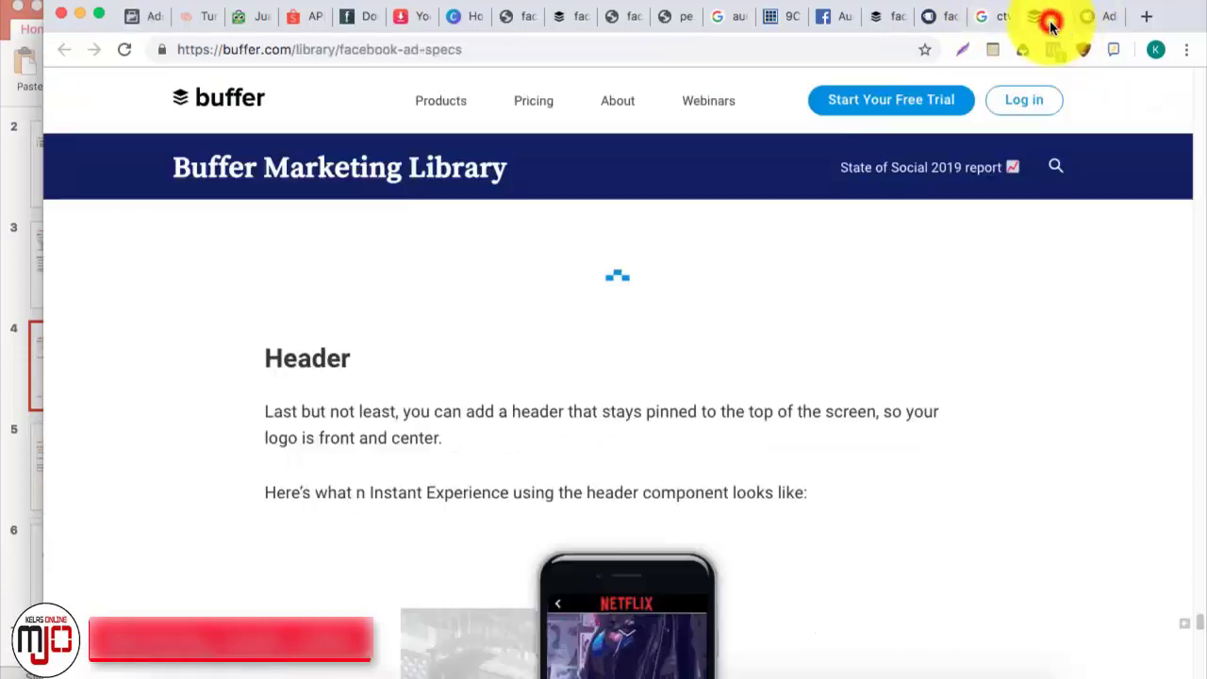
left_click(1091, 17)
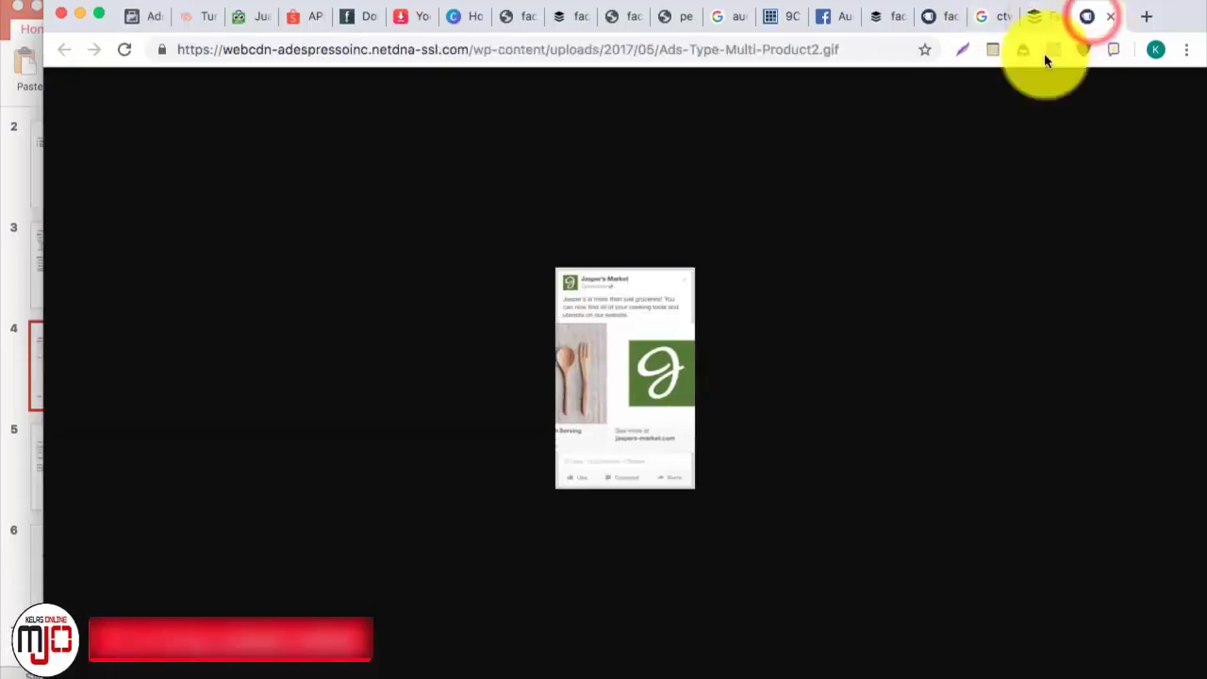
left_click(941, 17)
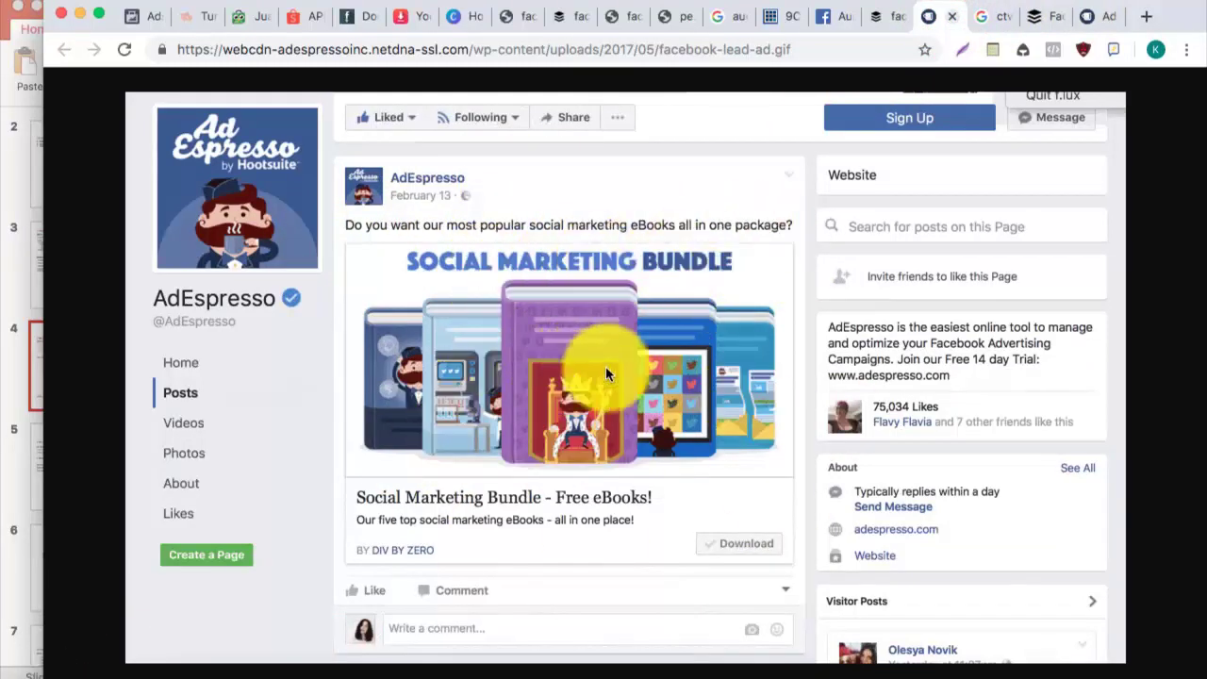
left_click(880, 18)
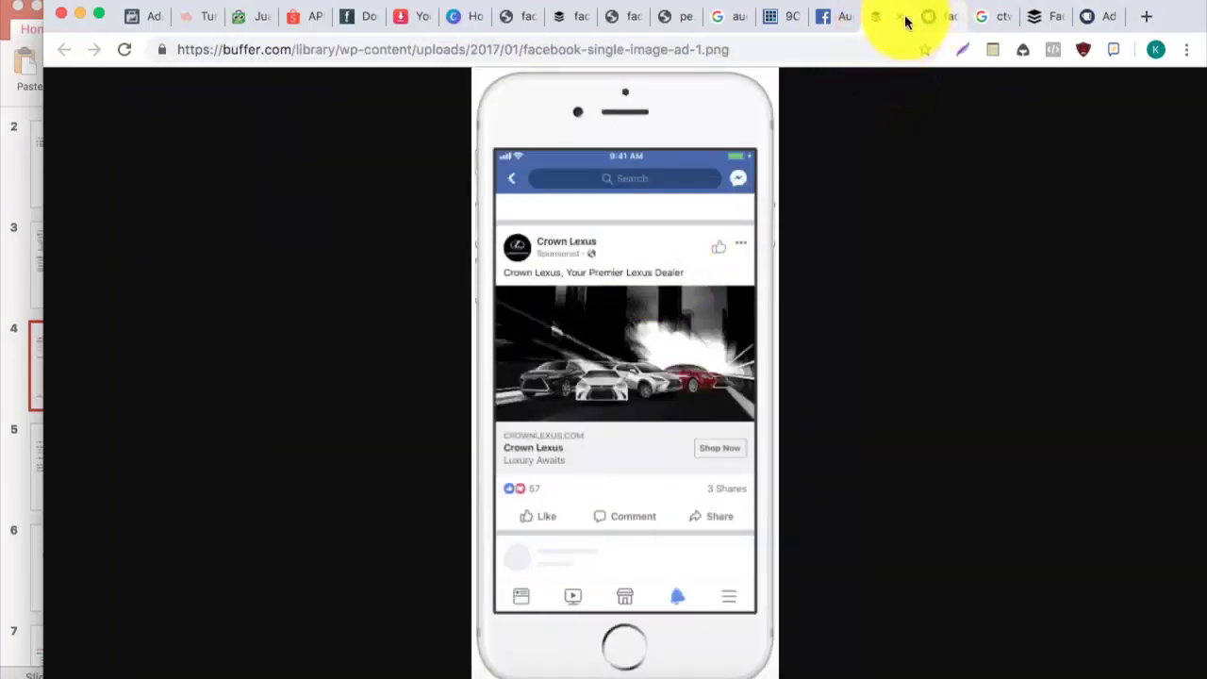
Examine the Aura Beauty example post from its promotional text down to its video and comments
left_click(846, 17)
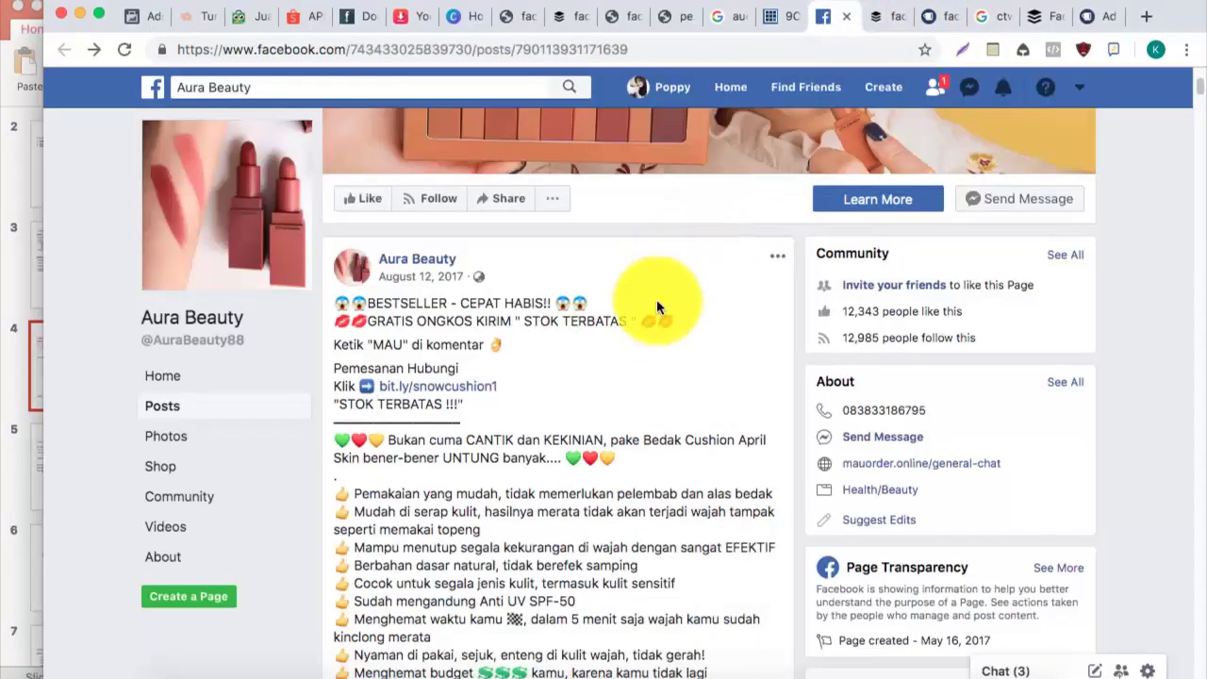
scroll(623, 314, "down", 5)
scroll(624, 310, "down", 1)
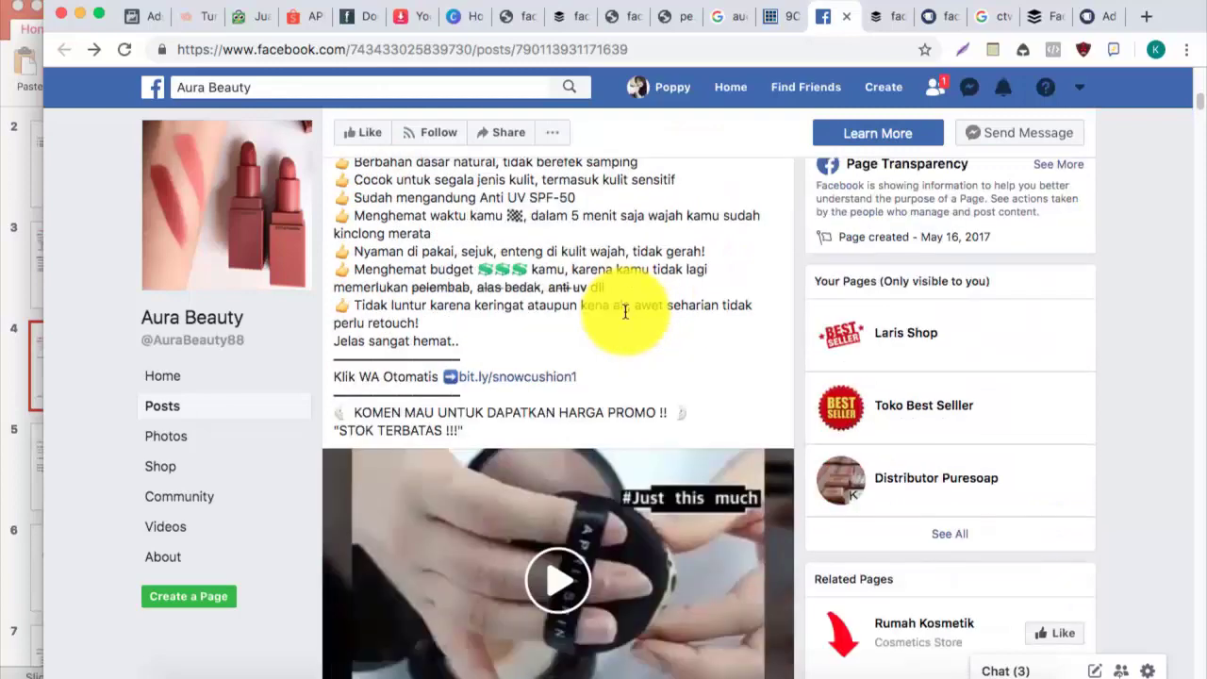
scroll(624, 309, "up", 5)
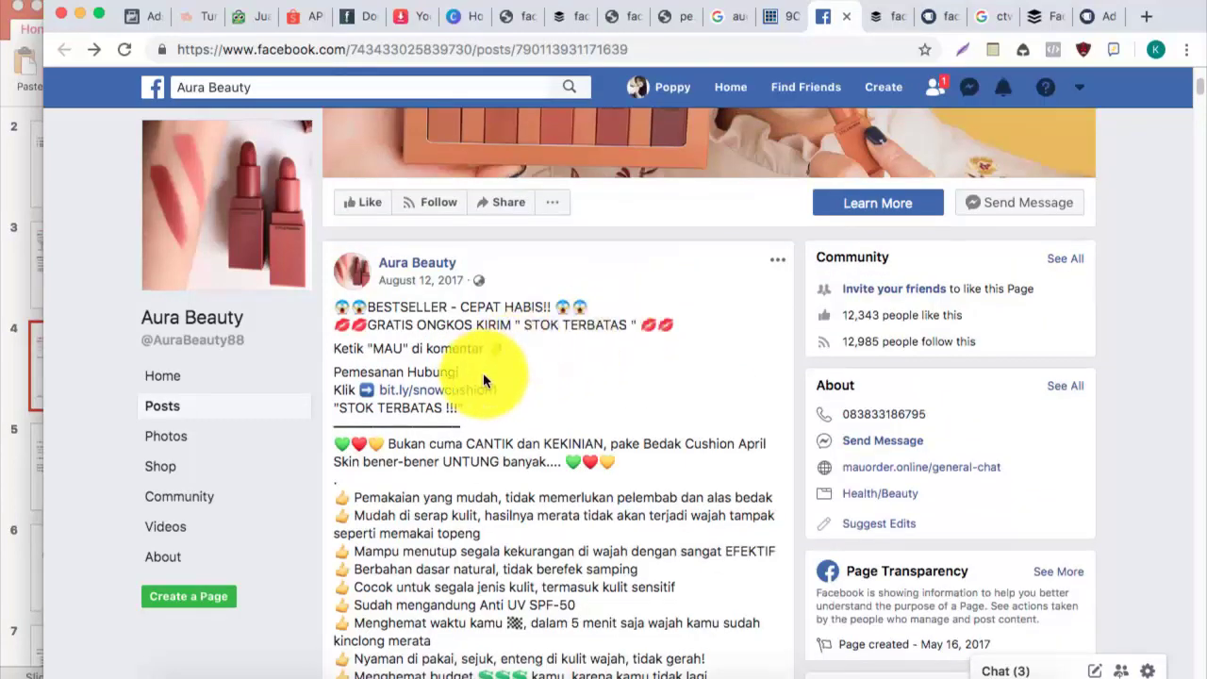
scroll(483, 375, "down", 2)
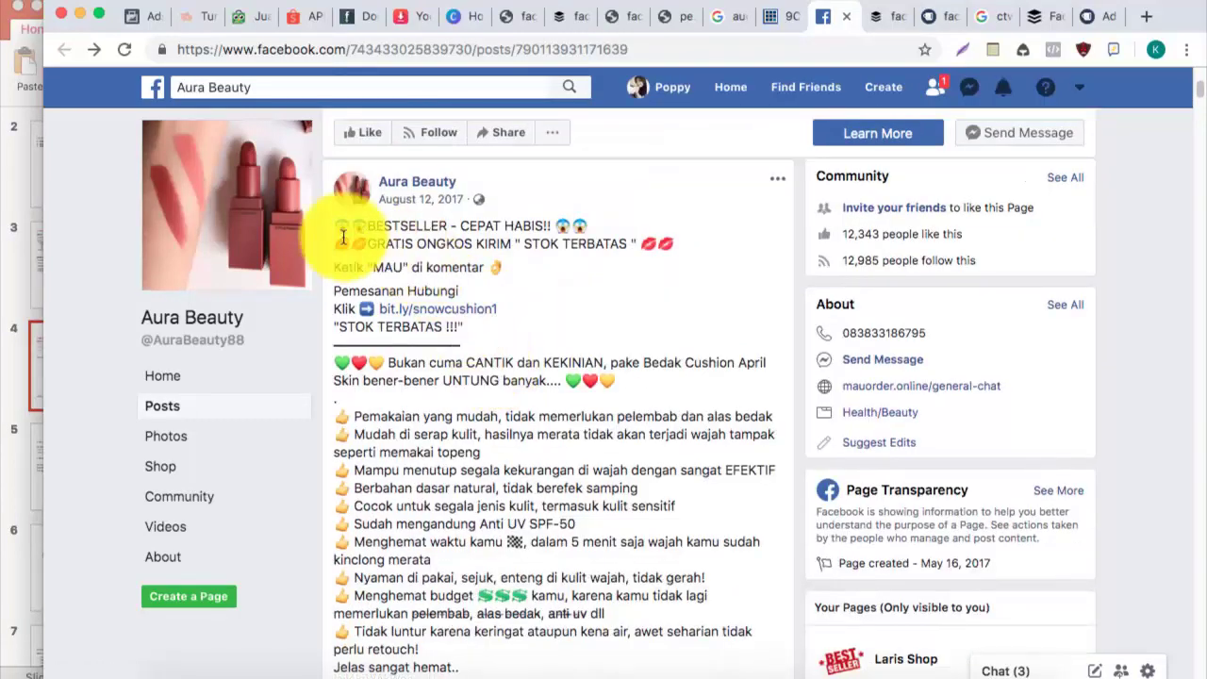
left_click_drag(339, 226, 619, 562)
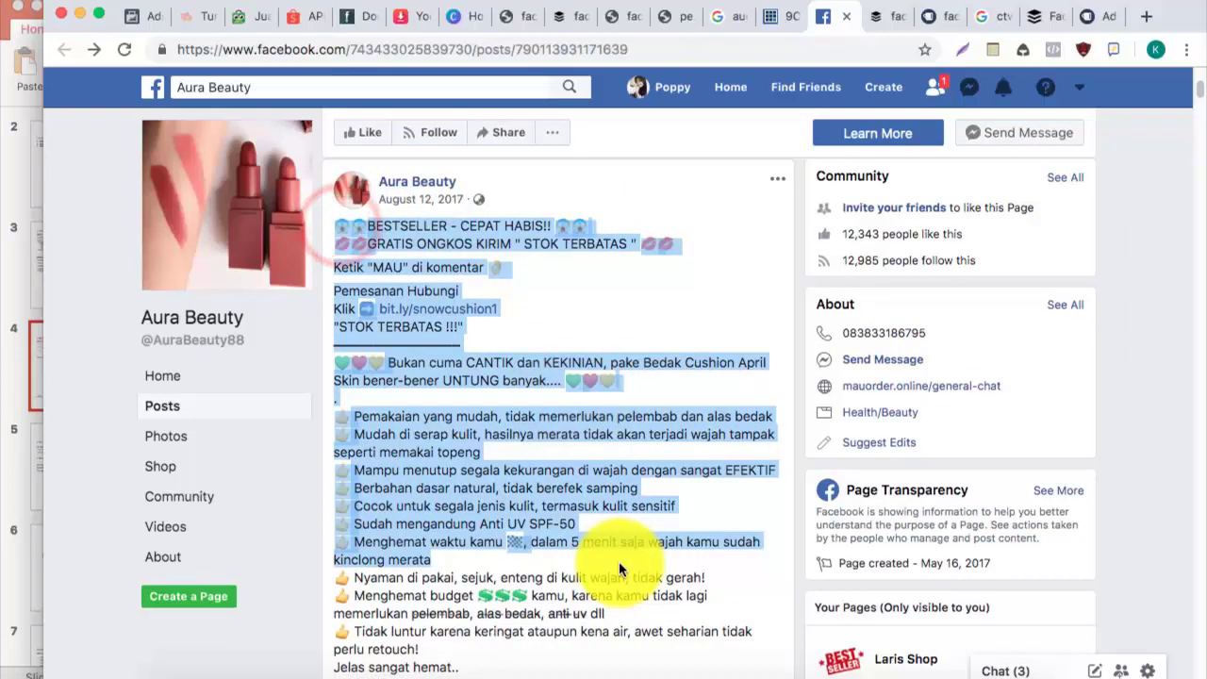
scroll(619, 561, "down", 5)
scroll(551, 535, "down", 4)
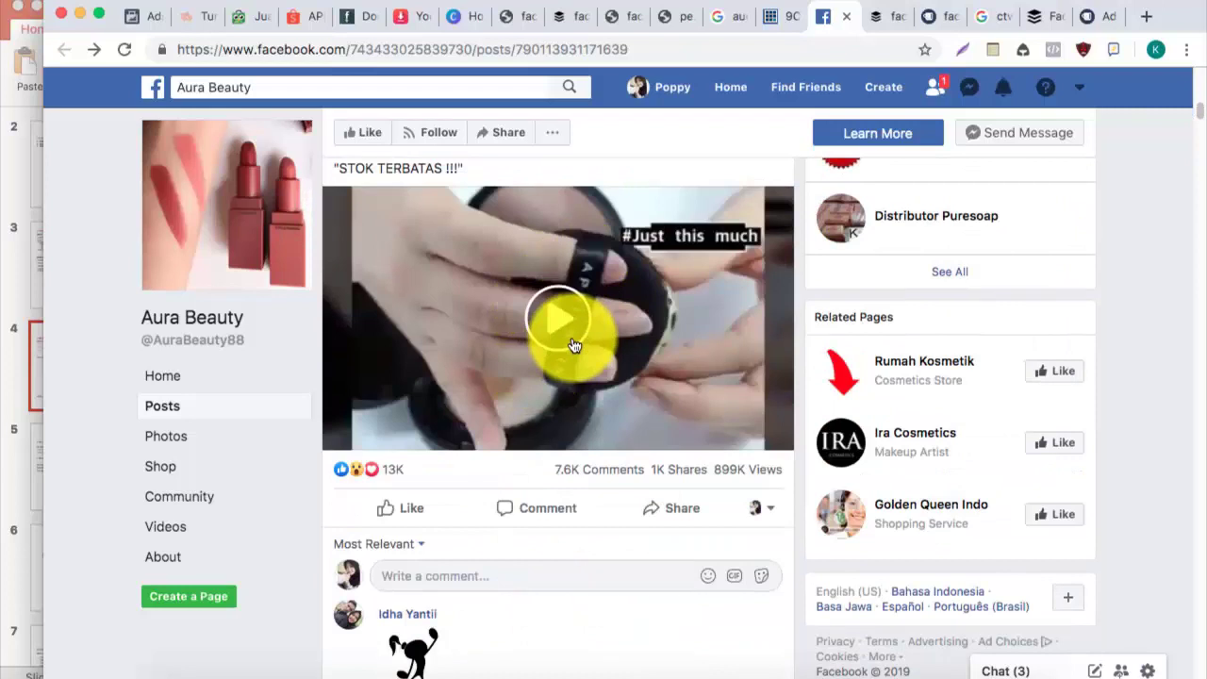
Return to Ads Manager and review the engagement ad's Identity and Creative sections down to the confirmation area
left_click(149, 18)
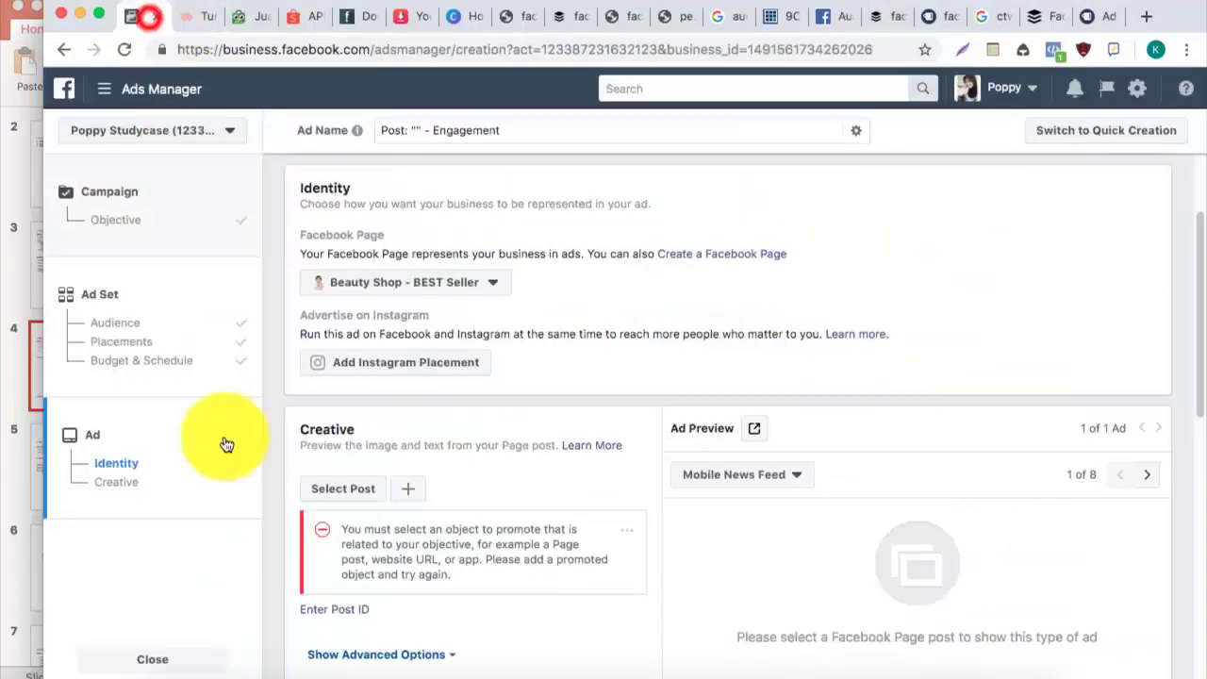
left_click(121, 487)
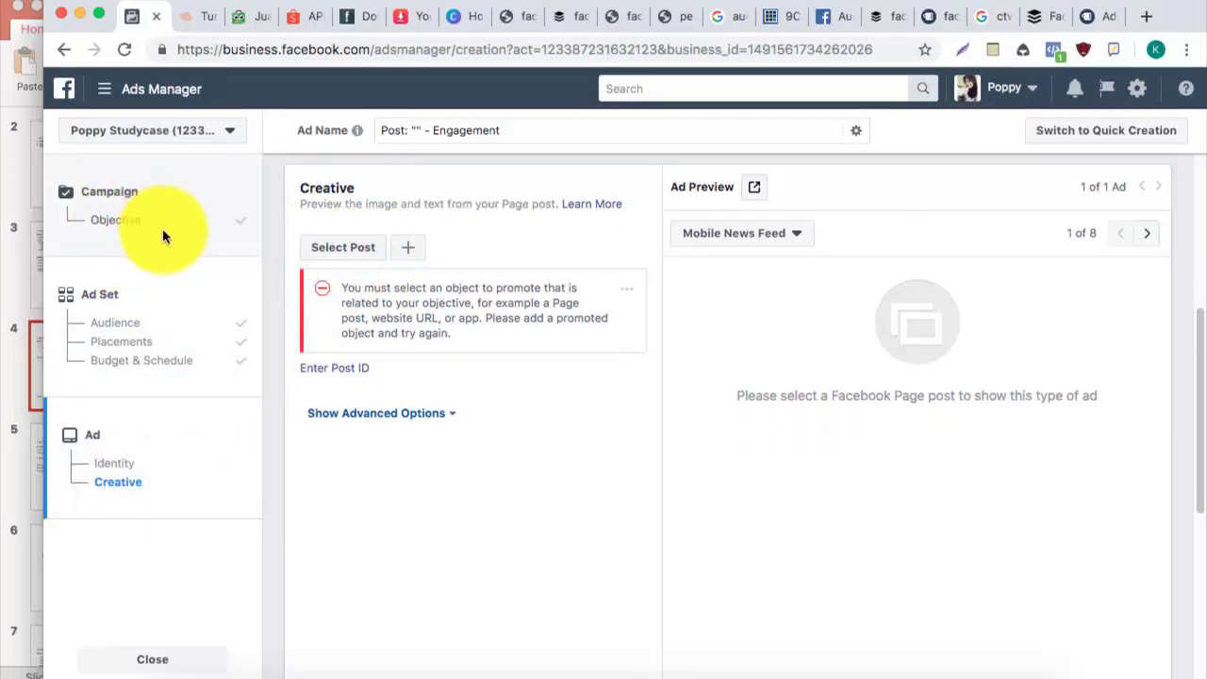
scroll(409, 323, "up", 4)
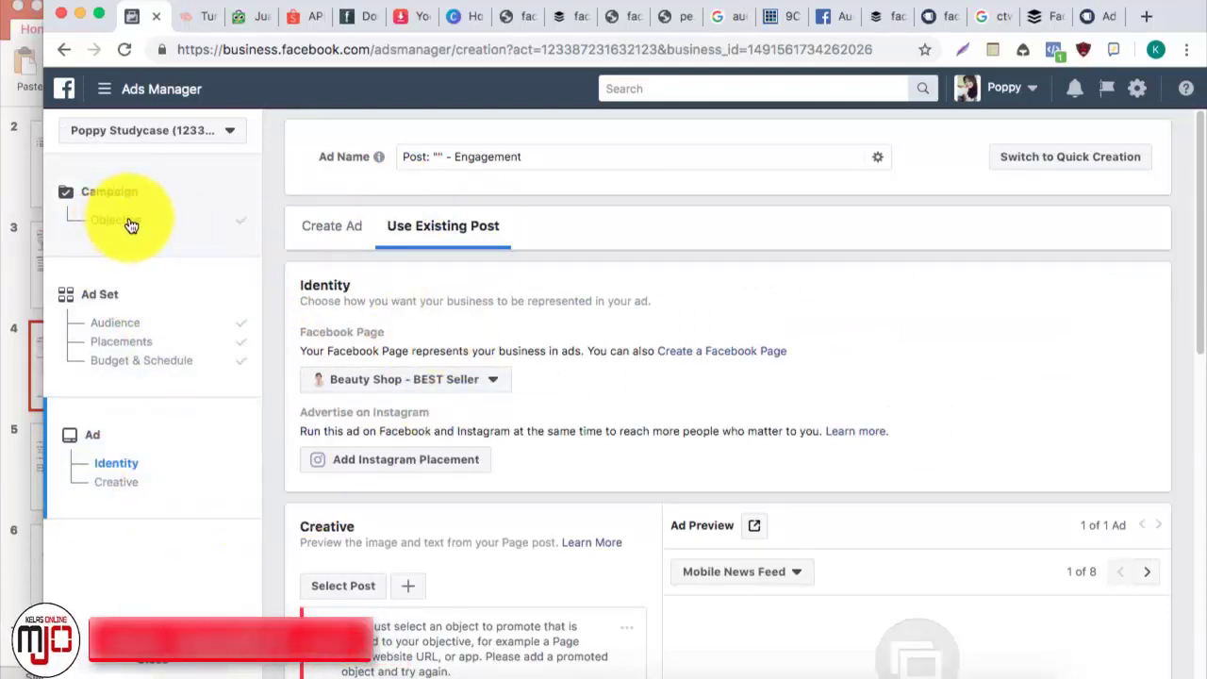
scroll(463, 383, "down", 10)
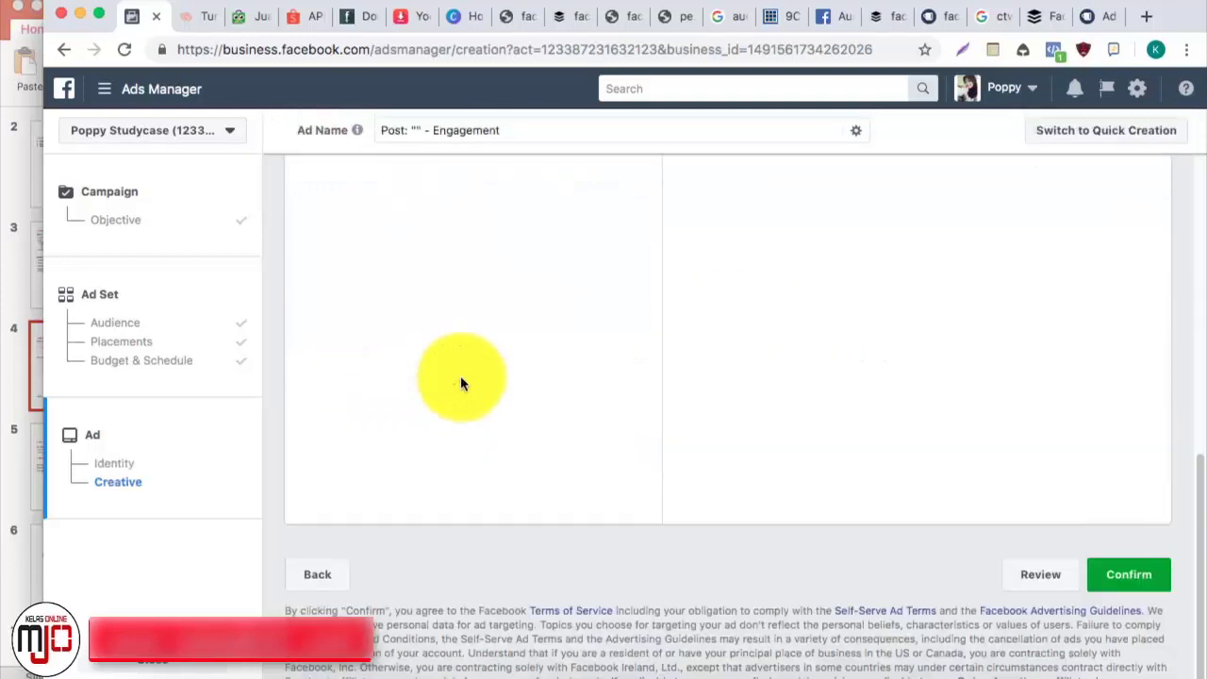
scroll(463, 381, "up", 5)
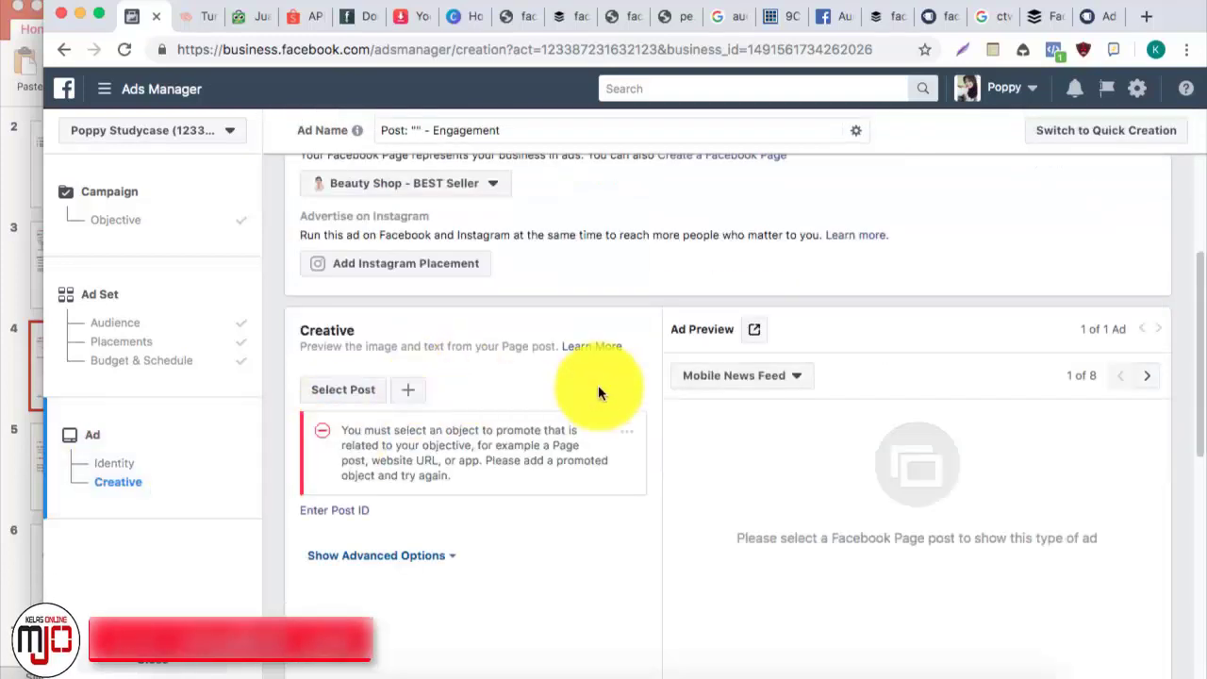
scroll(598, 385, "down", 4)
Change the campaign's marketing objective to Traffic and open the ad level
left_click(124, 217)
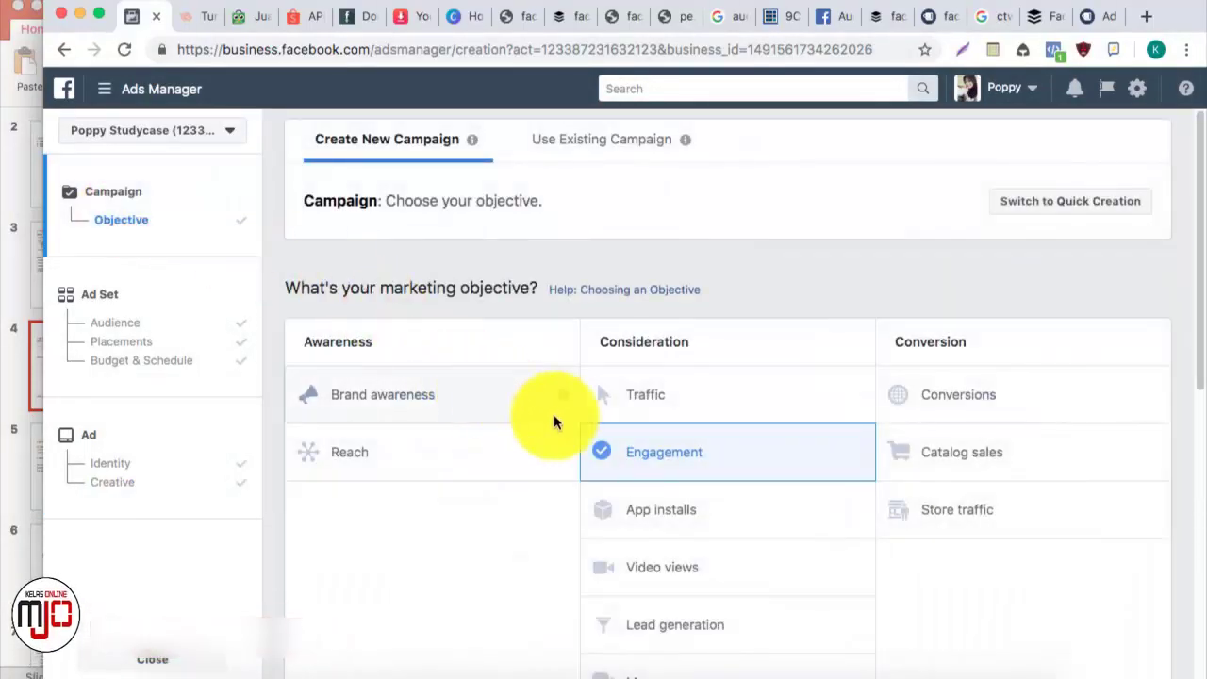
left_click(654, 401)
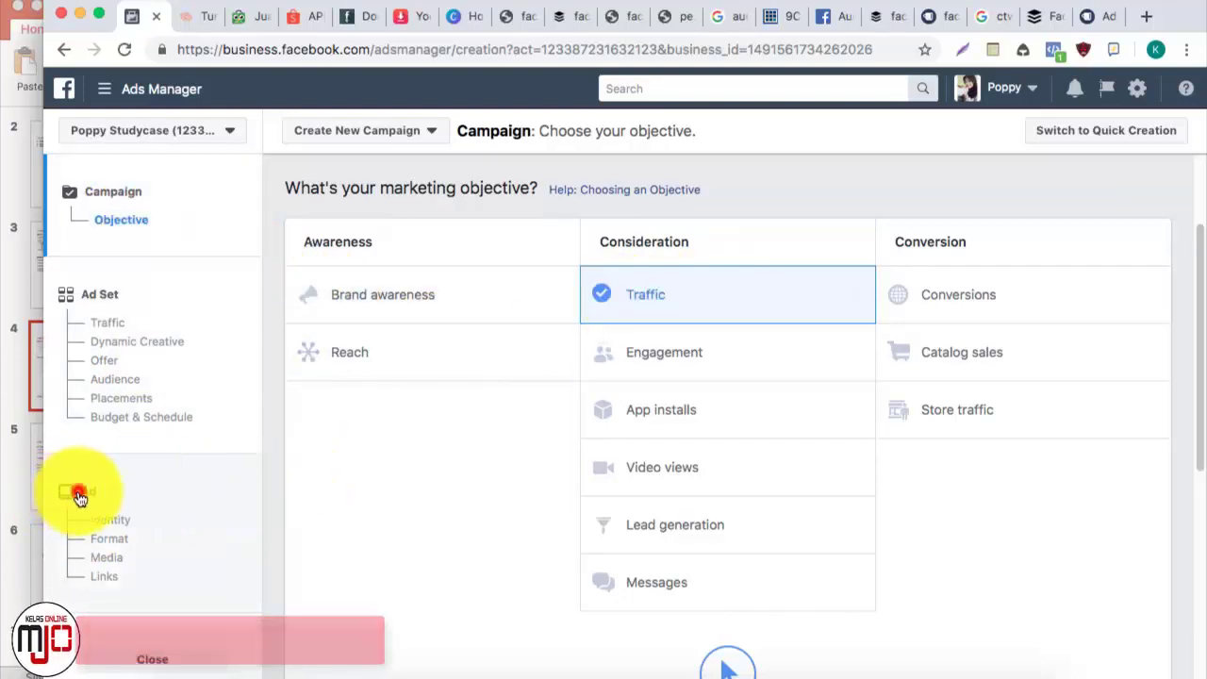
left_click(80, 495)
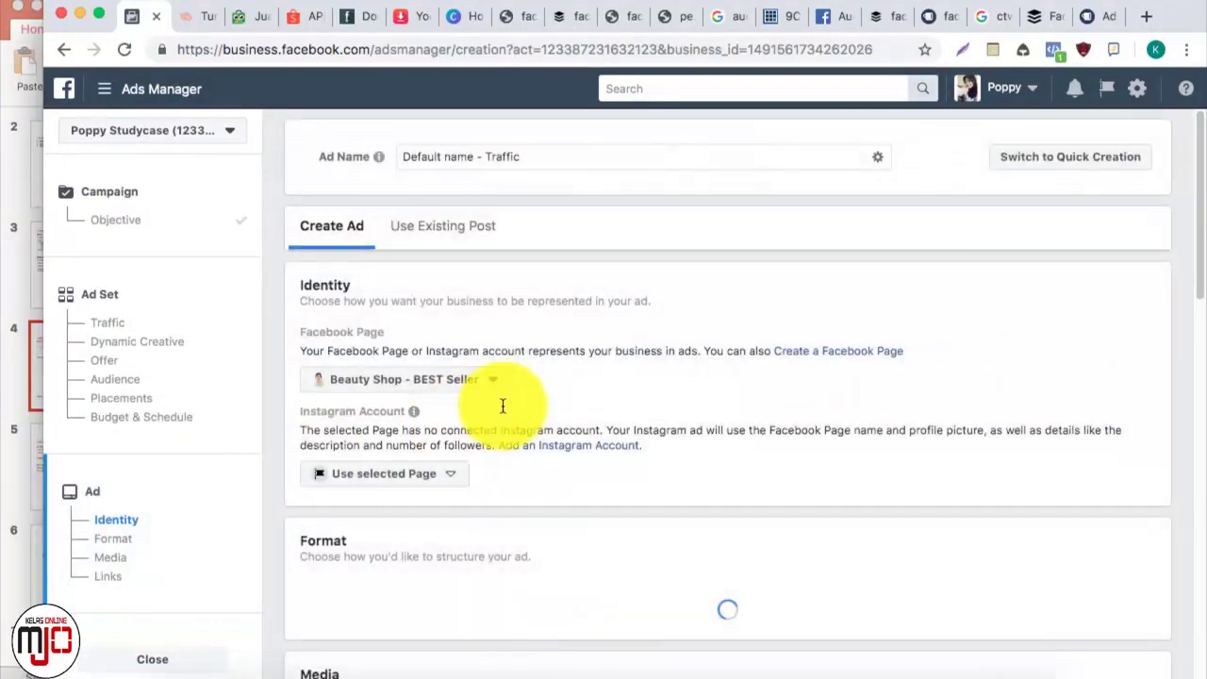
Review the Traffic ad's format, media and link settings, including its text, website URL and call-to-action choices
scroll(477, 420, "down", 2)
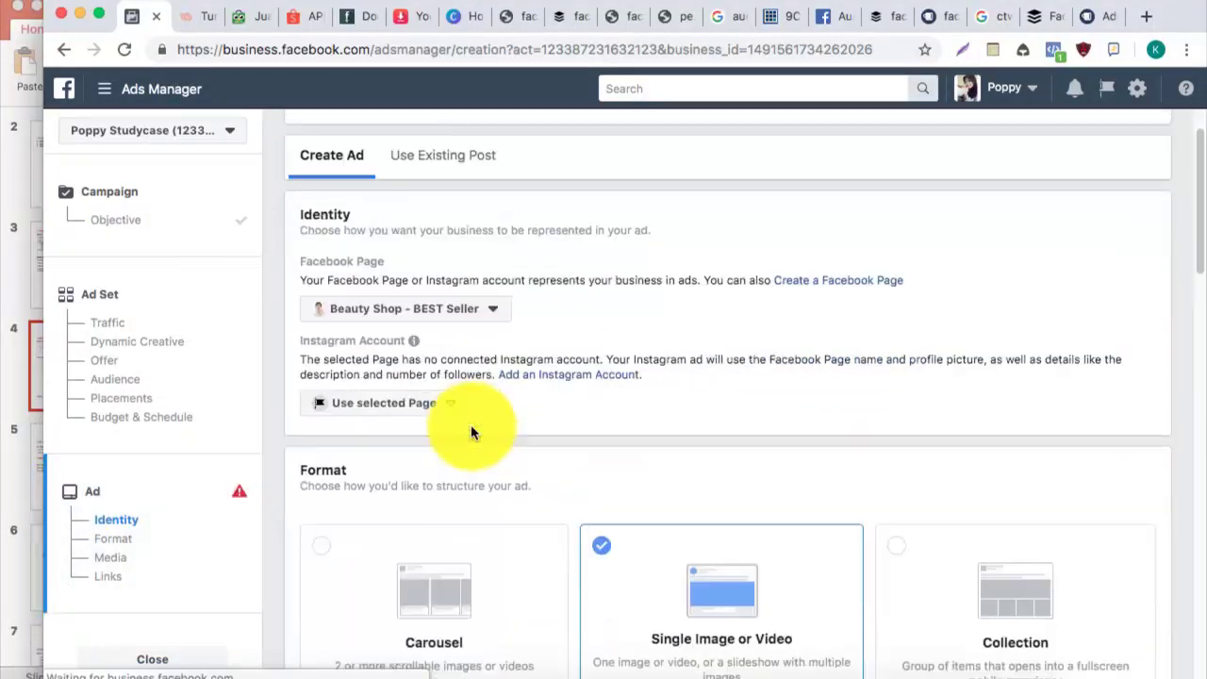
scroll(471, 434, "down", 5)
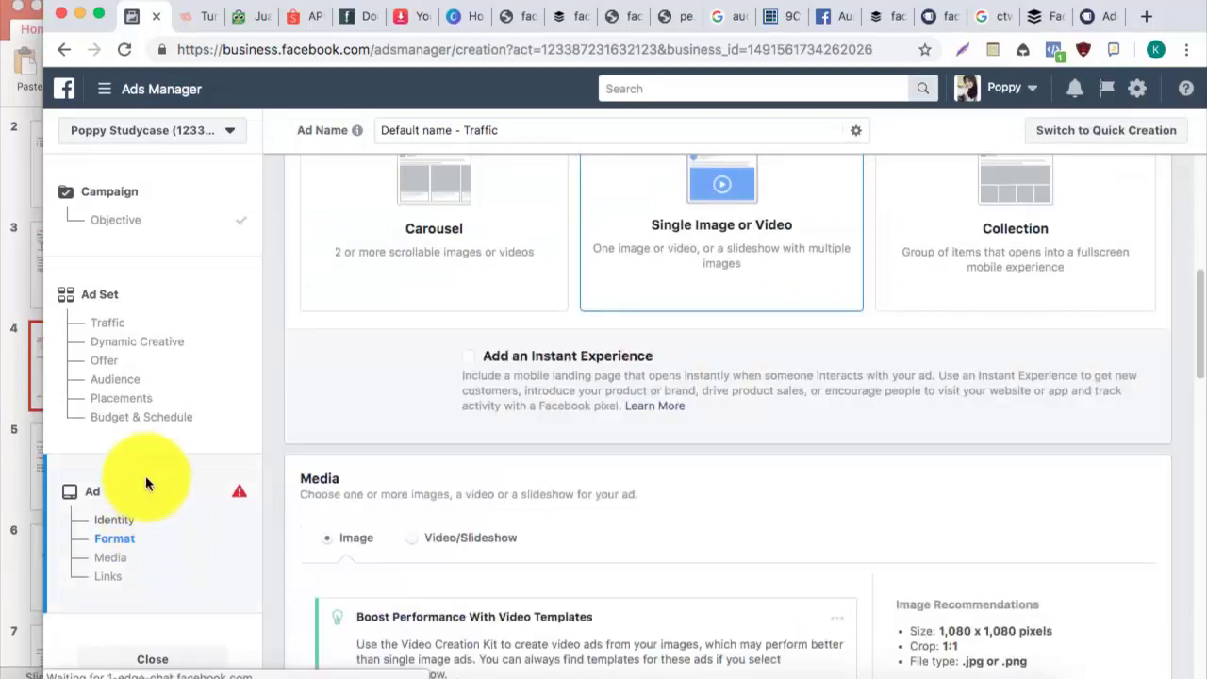
scroll(499, 443, "down", 5)
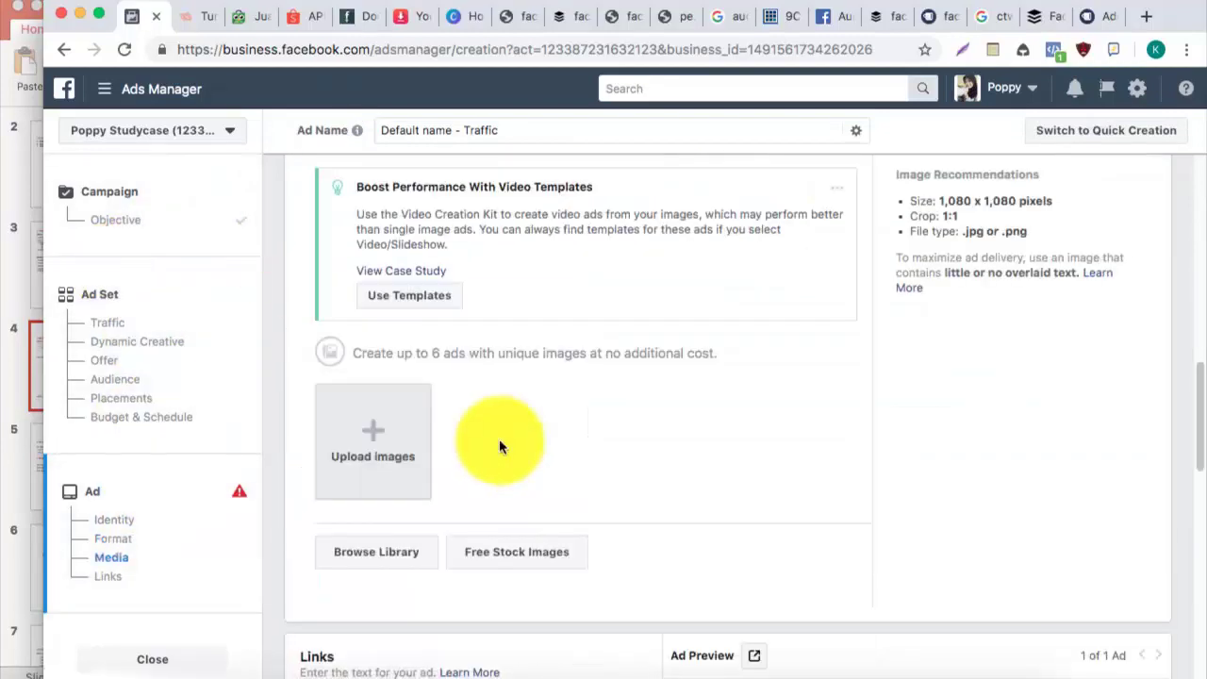
scroll(499, 444, "down", 3)
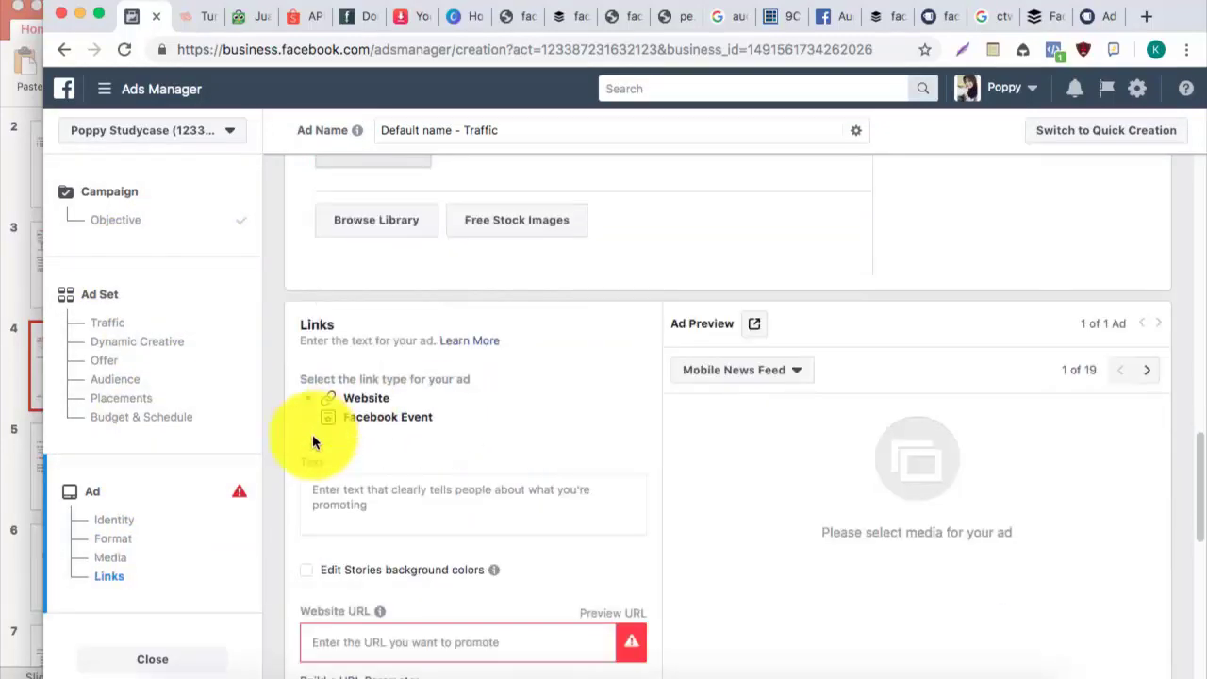
left_click(351, 488)
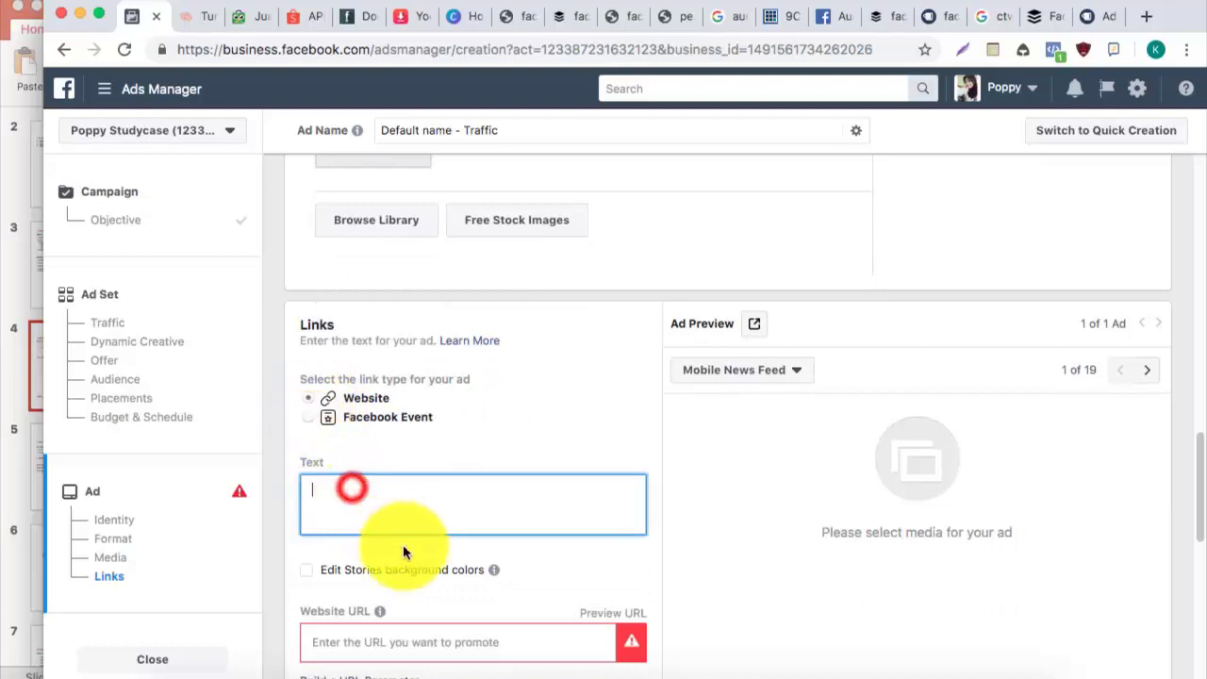
left_click(421, 634)
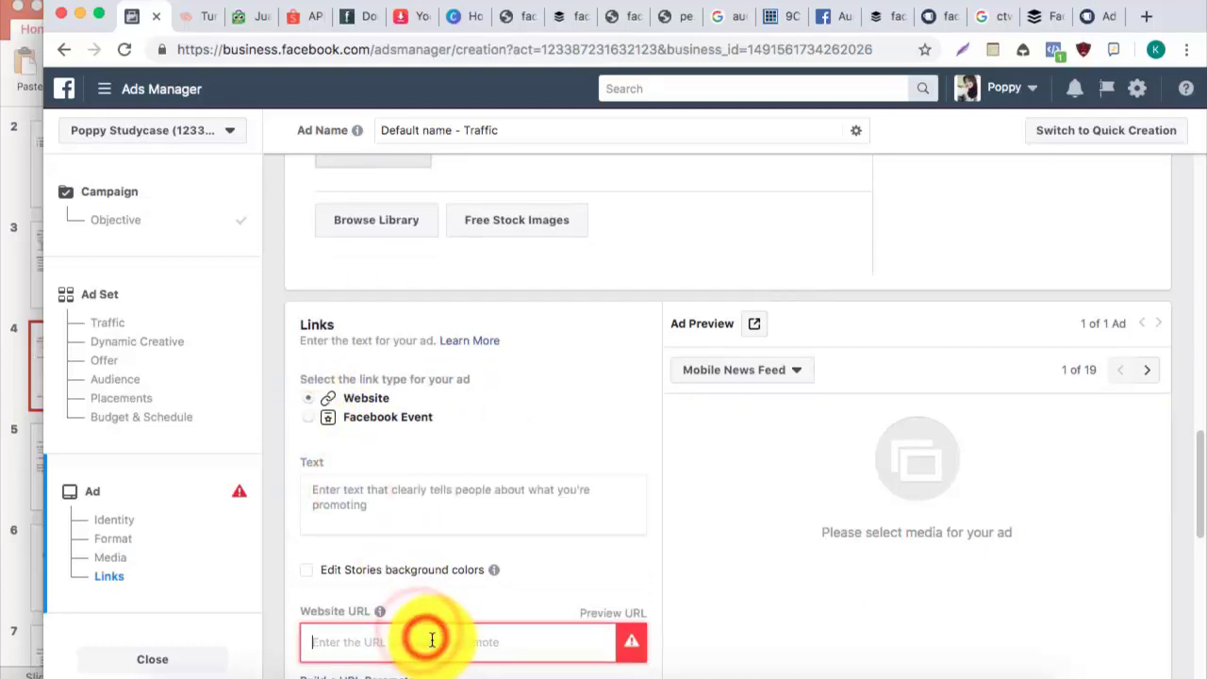
scroll(460, 630, "down", 4)
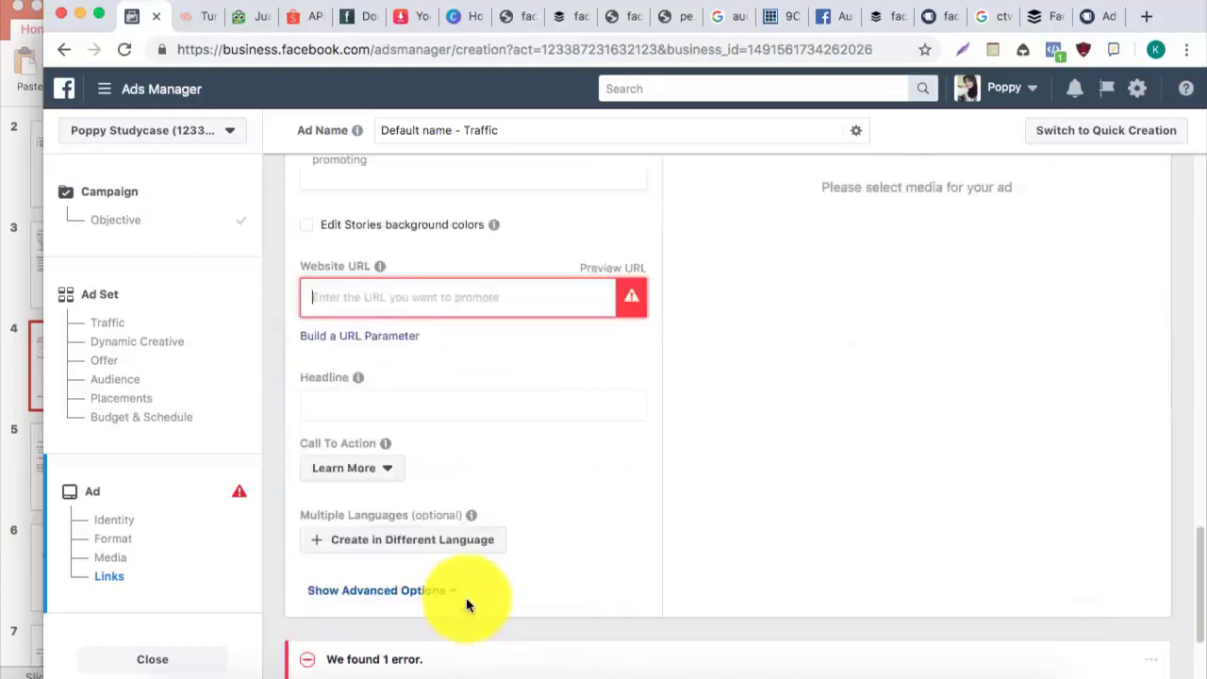
left_click(360, 467)
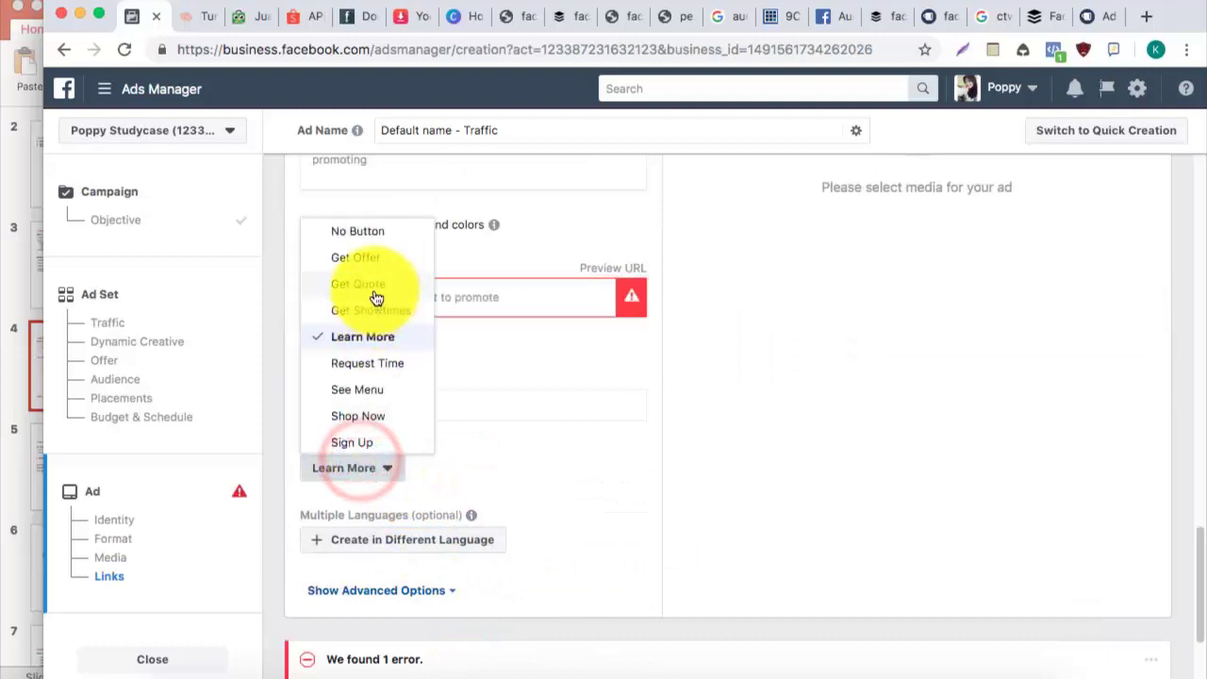
left_click(559, 498)
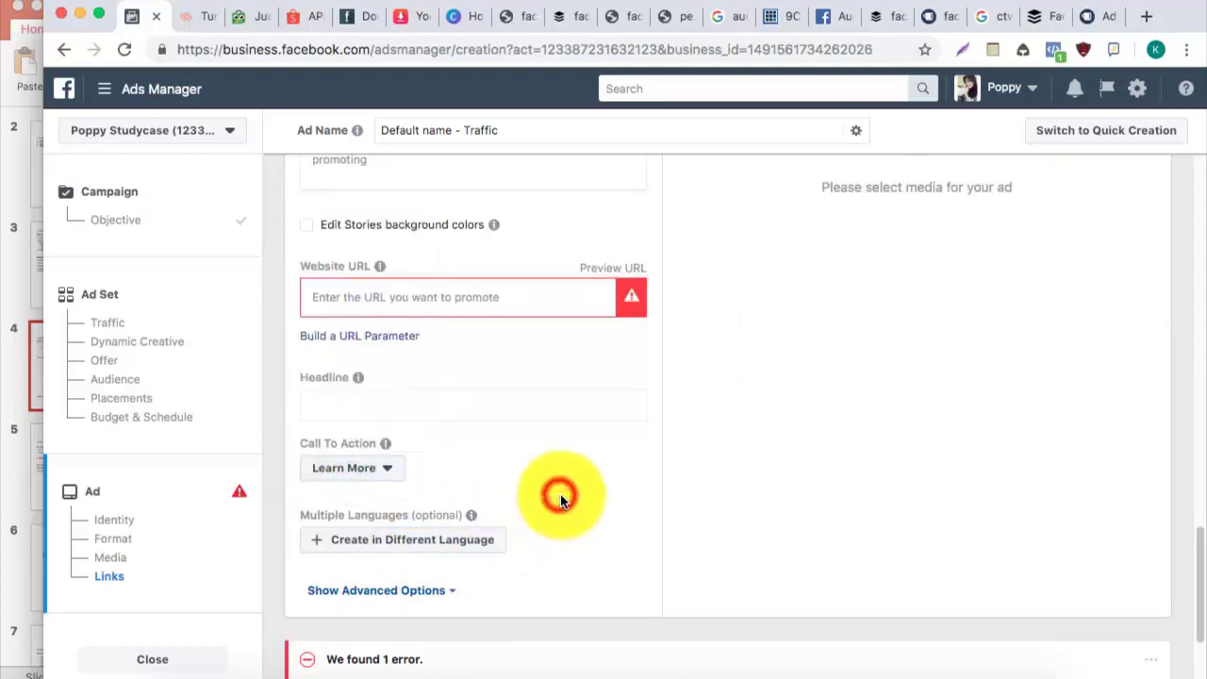
Compare the multi-product, Crown Lexus single-image and AdEspresso lead ad examples with the Aura Beauty post, enlarging the Crown Lexus ad
left_click(1087, 24)
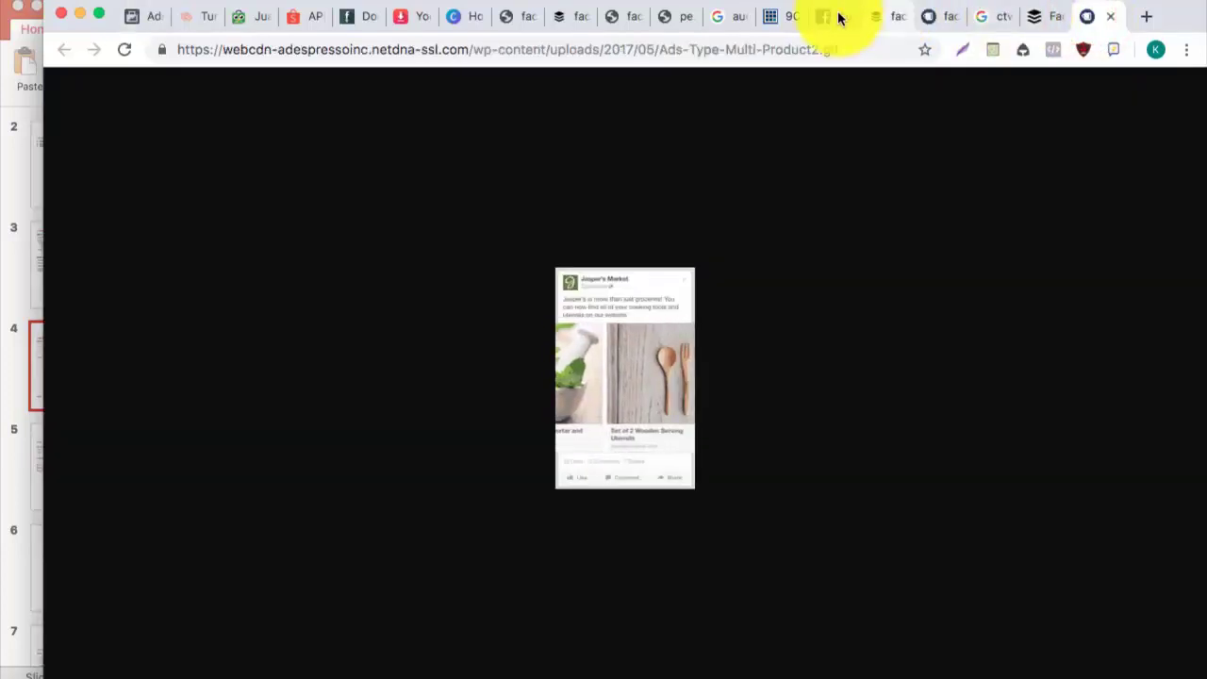
left_click(839, 18)
left_click(891, 21)
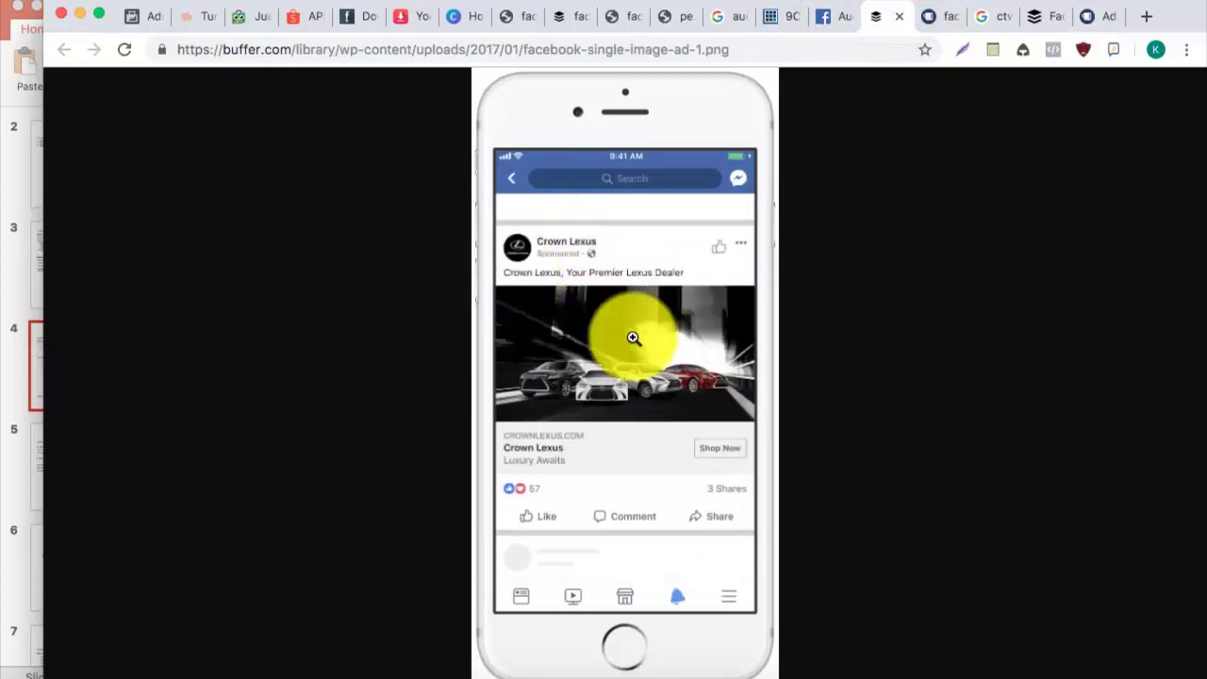
left_click(728, 455)
scroll(535, 391, "up", 4)
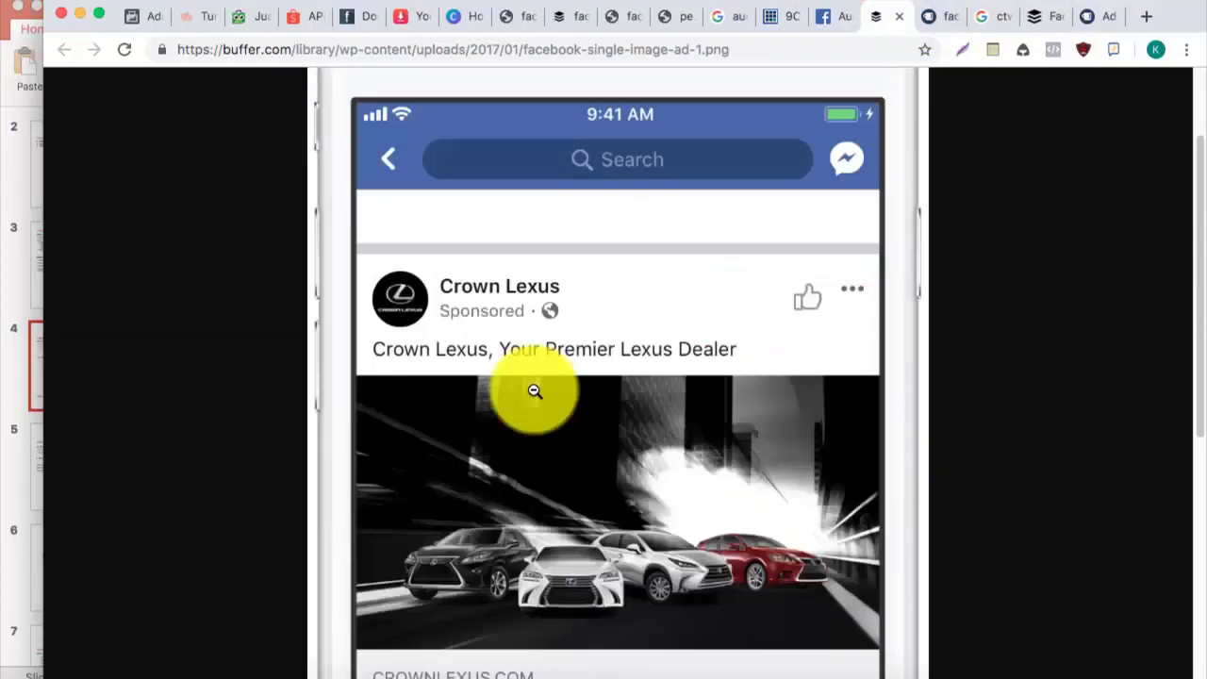
scroll(528, 429, "down", 3)
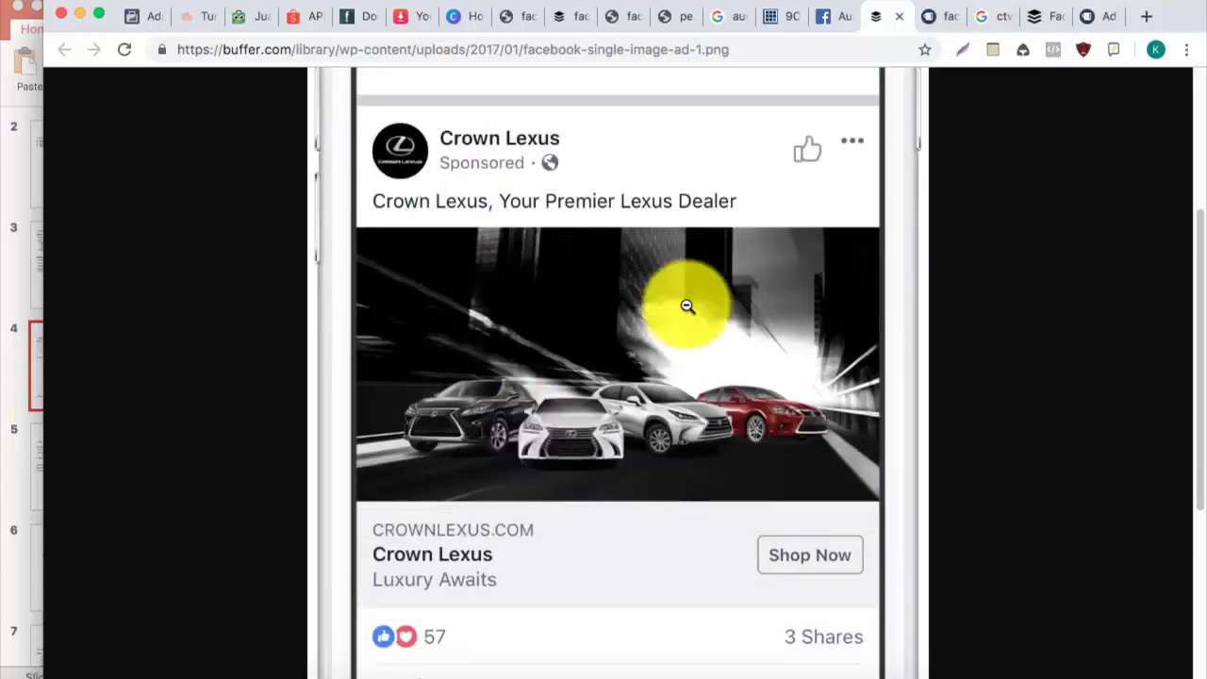
left_click(936, 17)
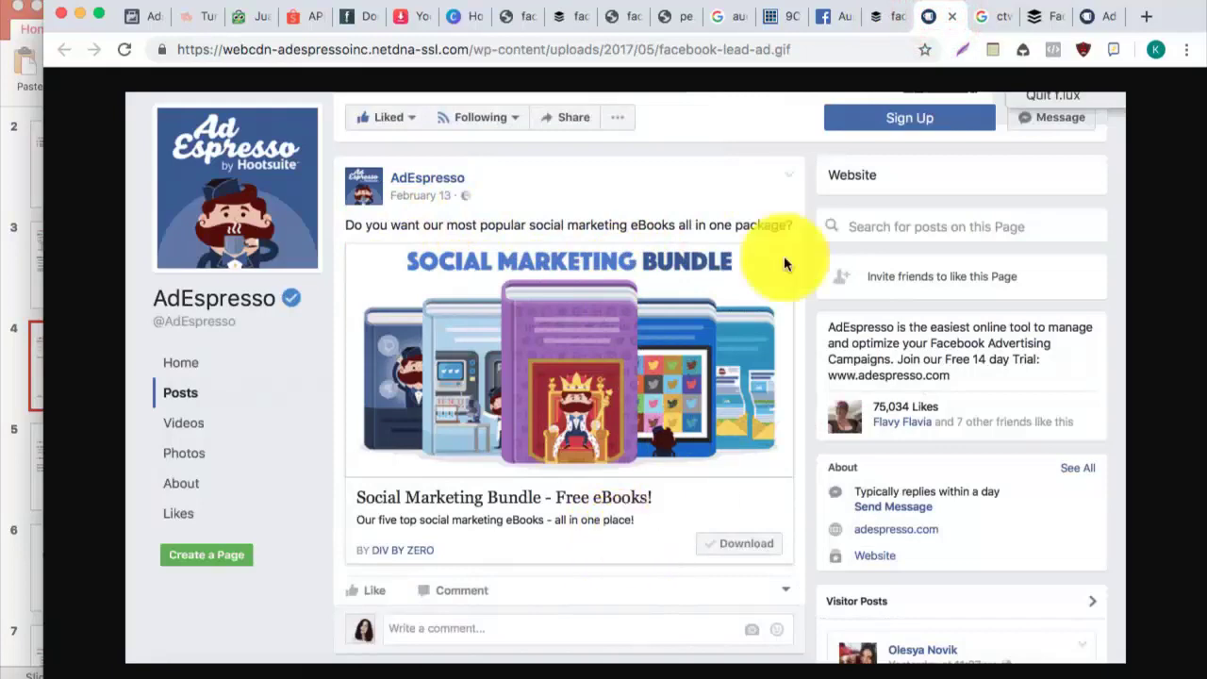
left_click(834, 21)
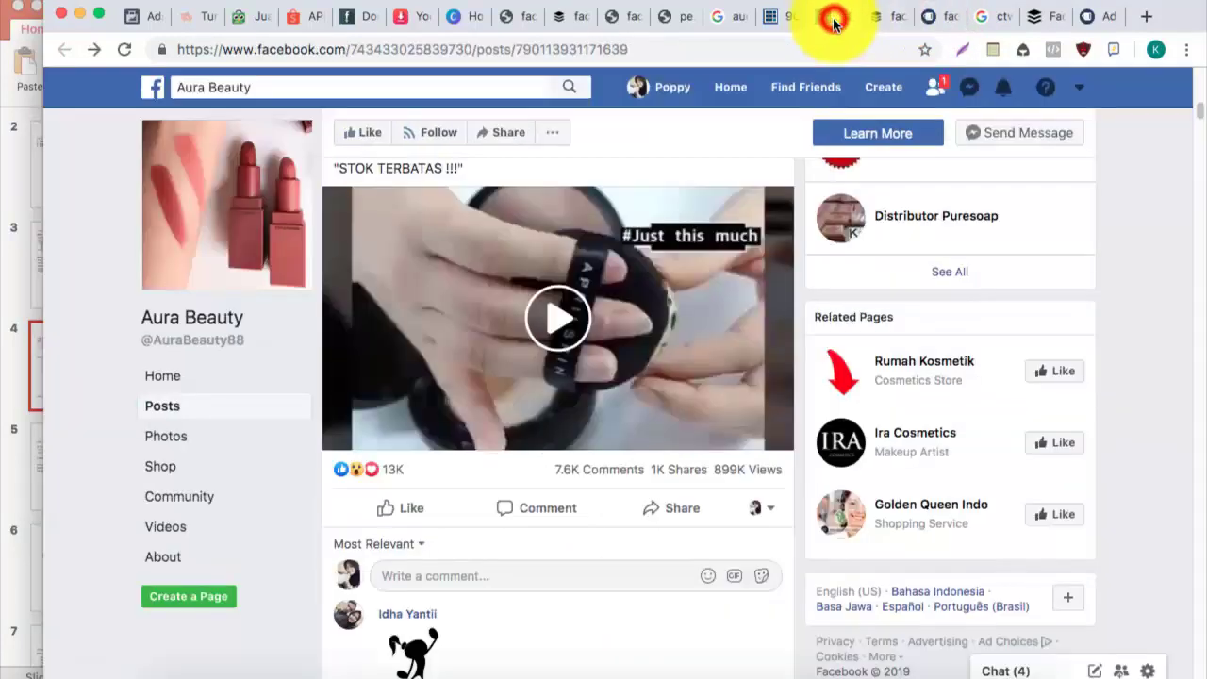
Examine the Aura Beauty post's ad text, WhatsApp link, video and comments as an engagement ad example
scroll(602, 331, "up", 3)
scroll(600, 330, "up", 3)
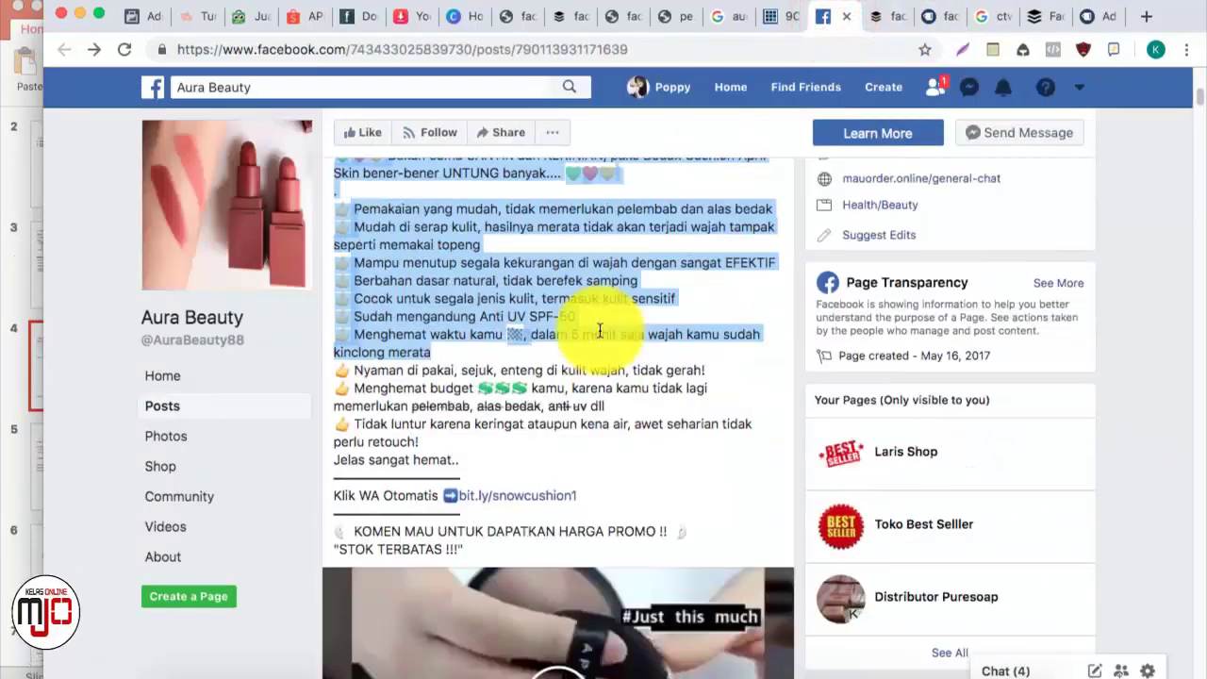
scroll(600, 330, "down", 3)
scroll(566, 375, "down", 5)
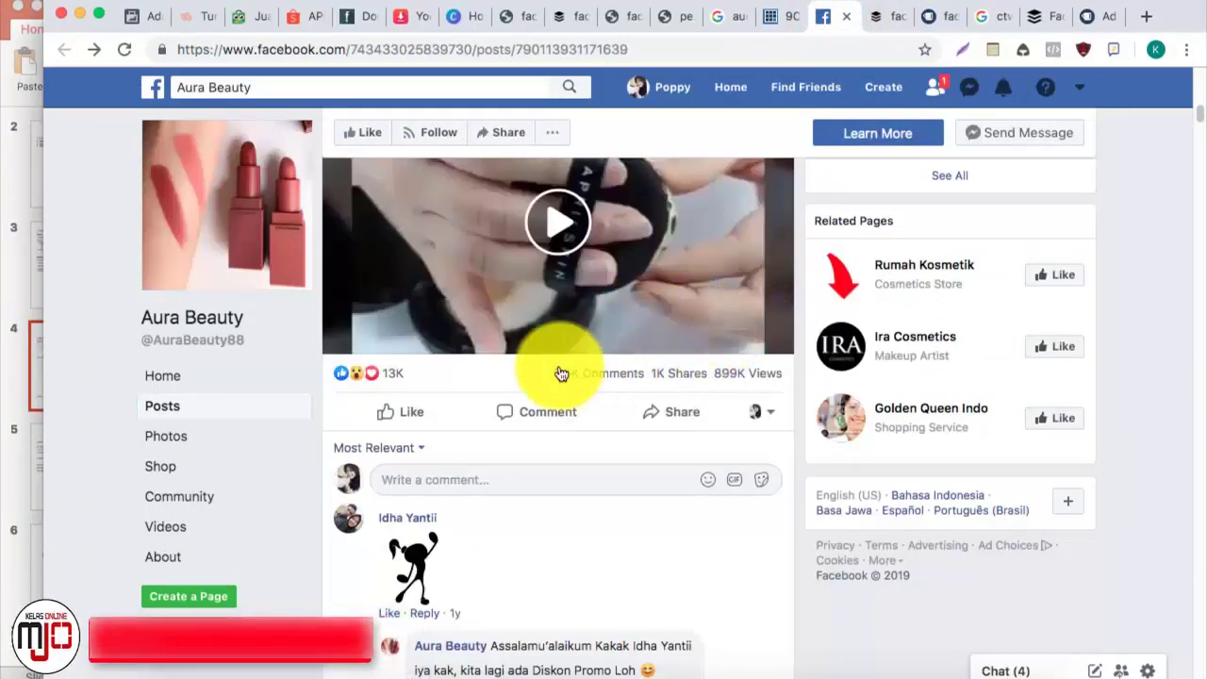
scroll(557, 372, "up", 5)
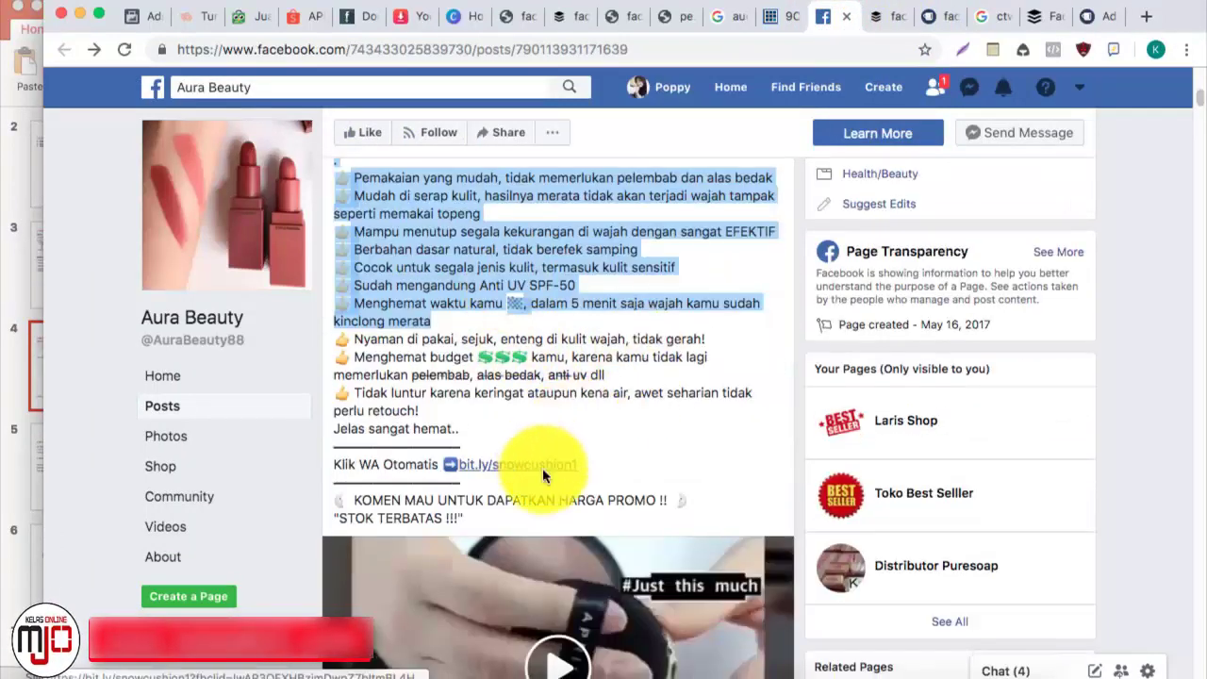
scroll(542, 468, "down", 4)
scroll(526, 236, "up", 1)
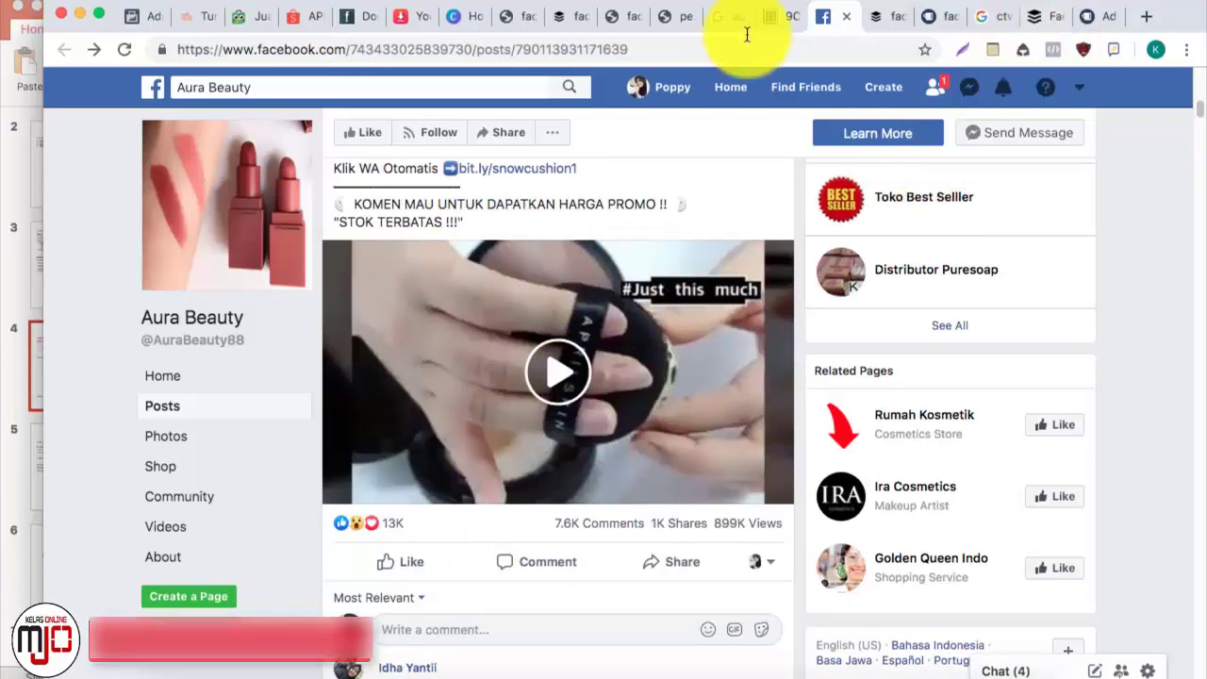
Check the Traffic ad's Identity section in Ads Manager, and compare it with the multi-product and Crown Lexus single-image ad examples
left_click(151, 16)
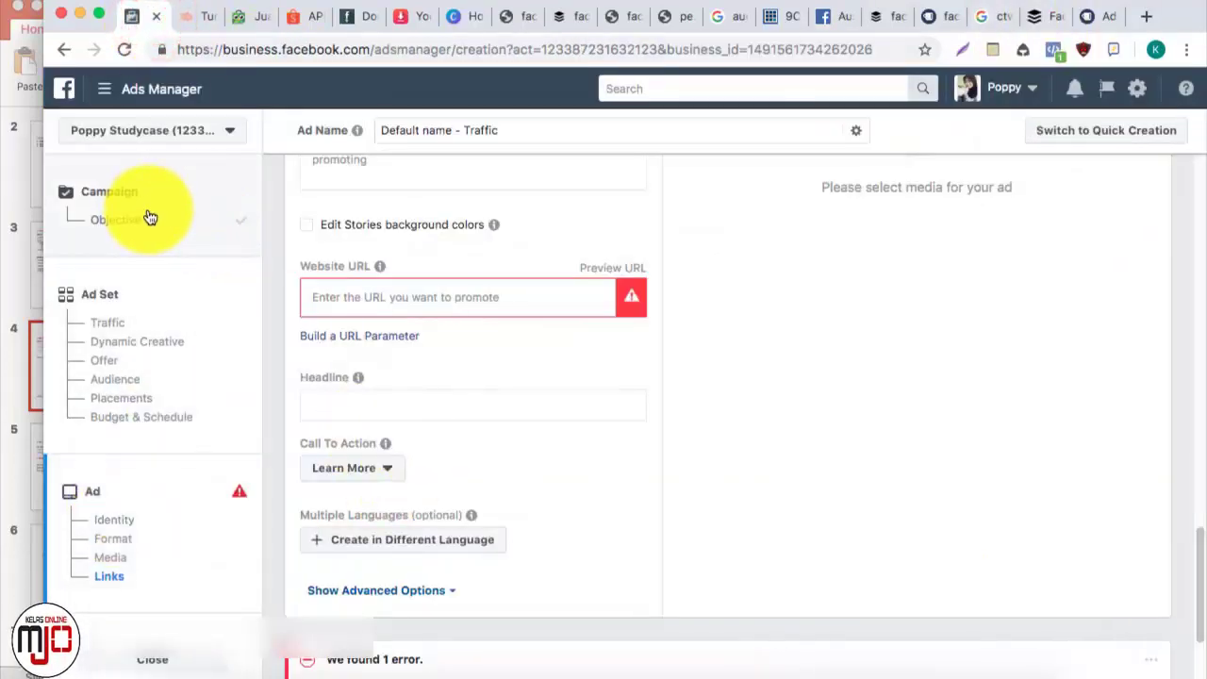
left_click(99, 500)
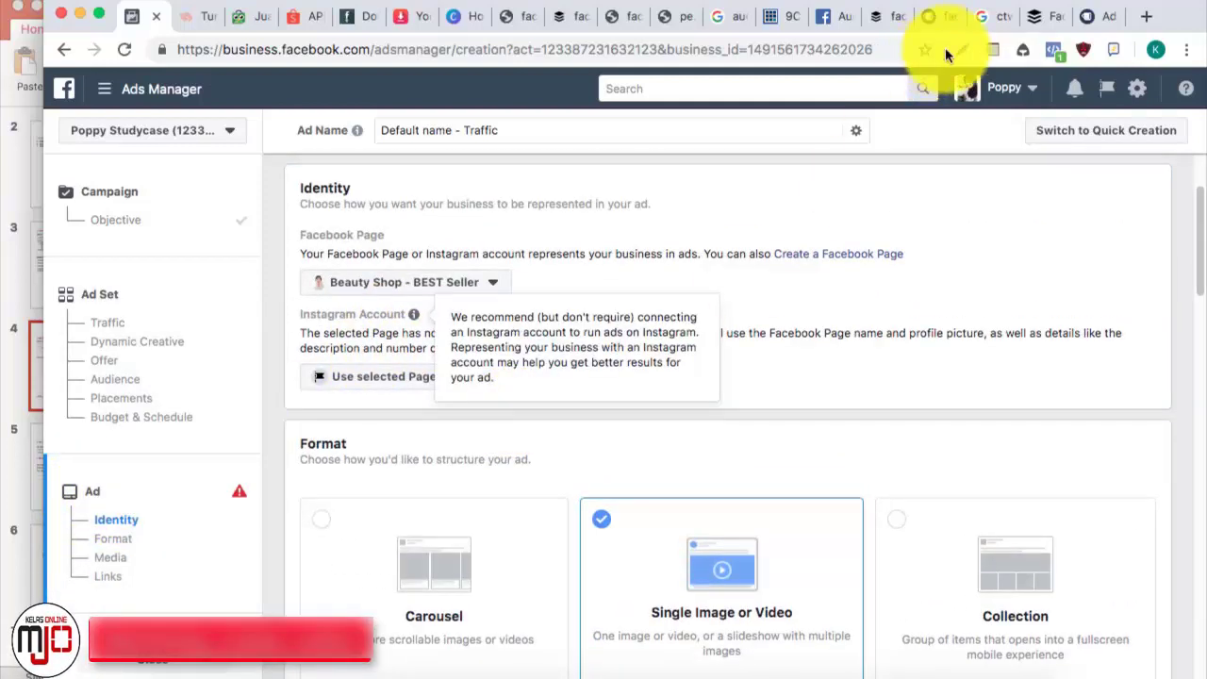
left_click(1034, 16)
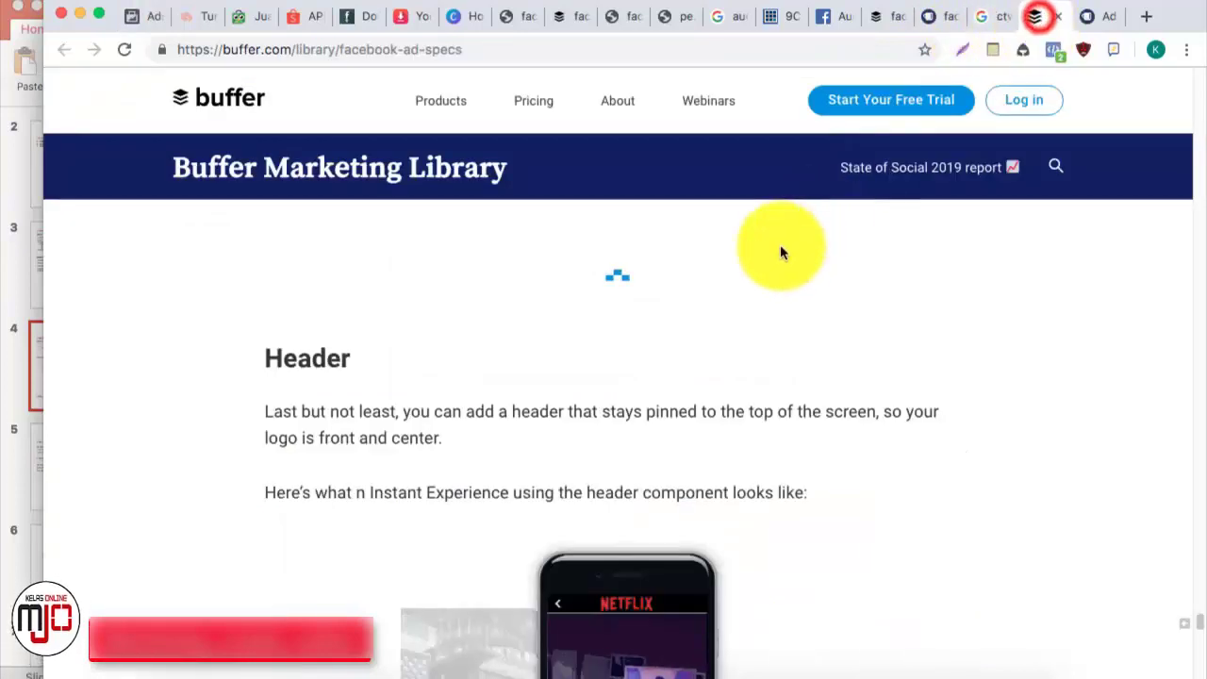
left_click(1091, 17)
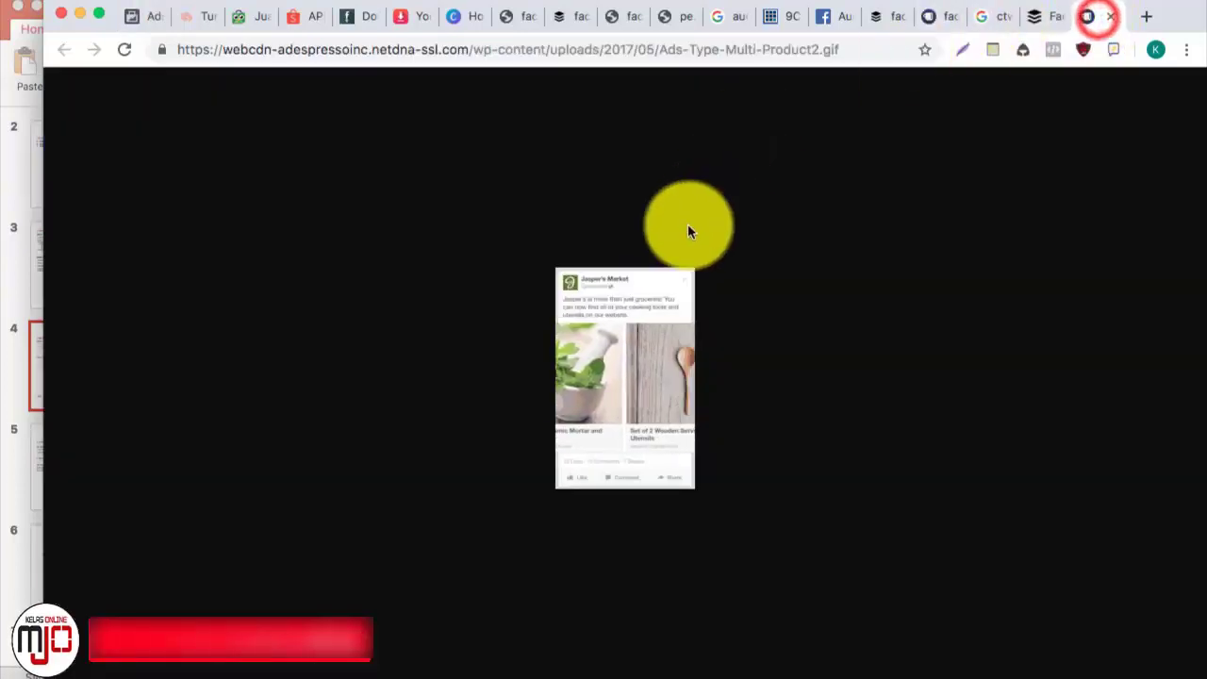
left_click(877, 16)
left_click(573, 234)
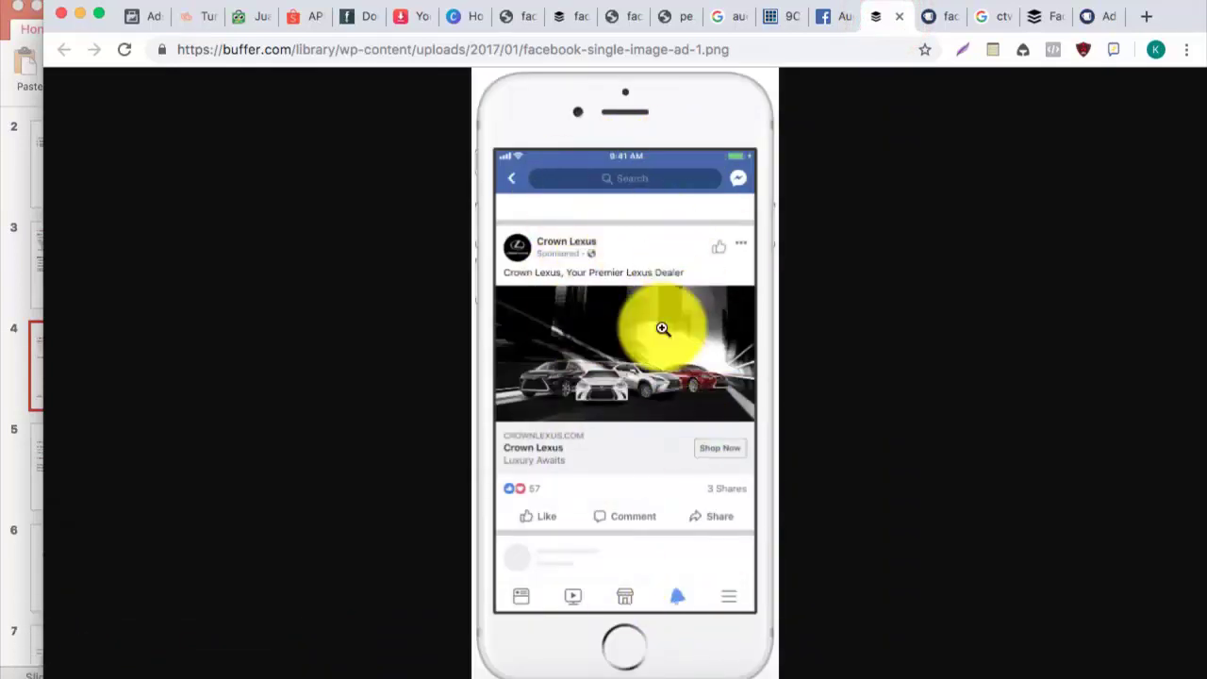
Return to Ads Manager and review the ad set level, followed by the campaign's objective level
left_click(137, 16)
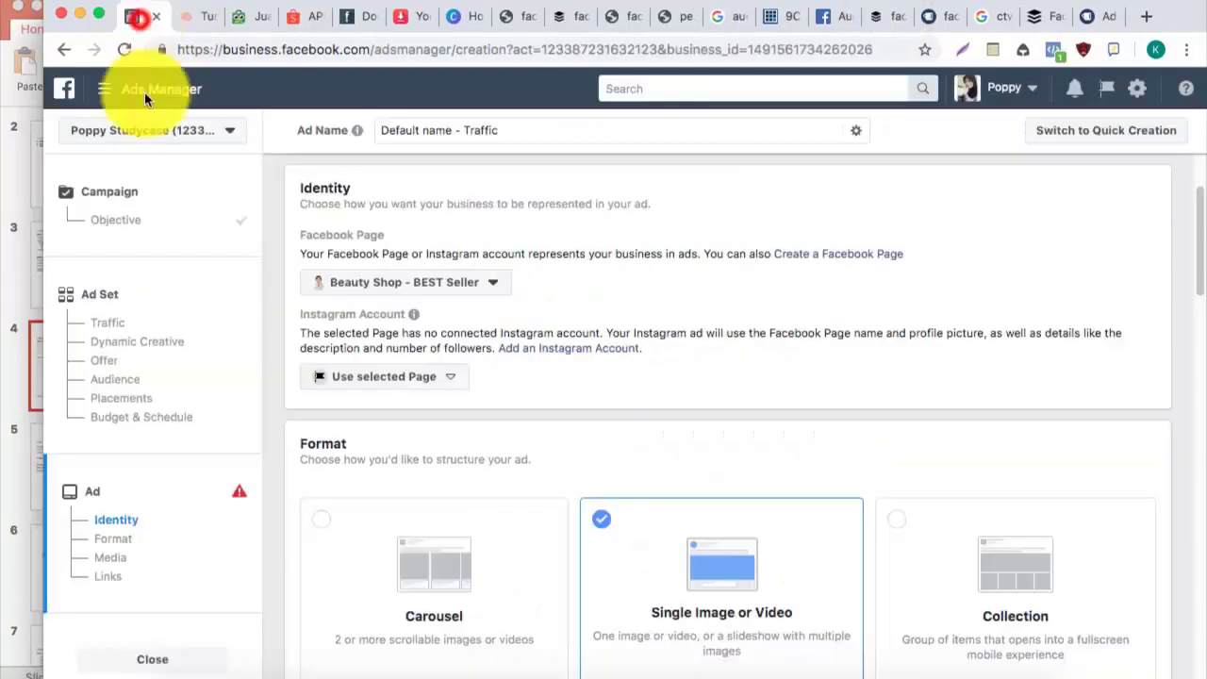
left_click(158, 345)
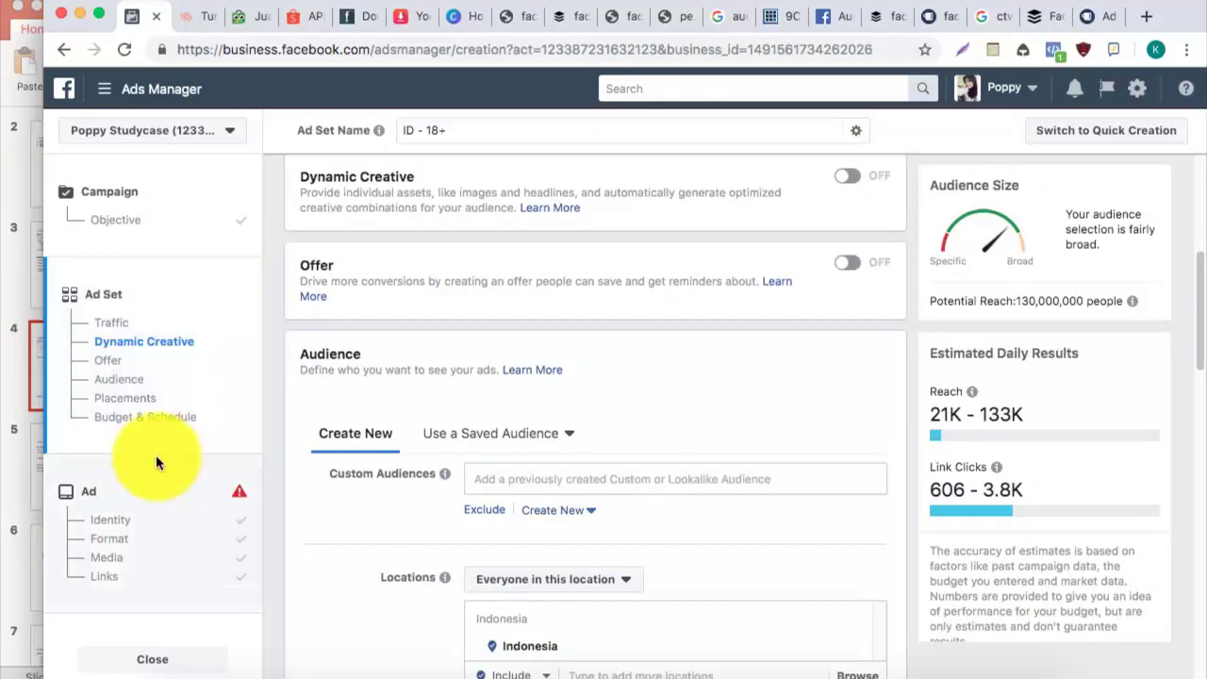
left_click(153, 201)
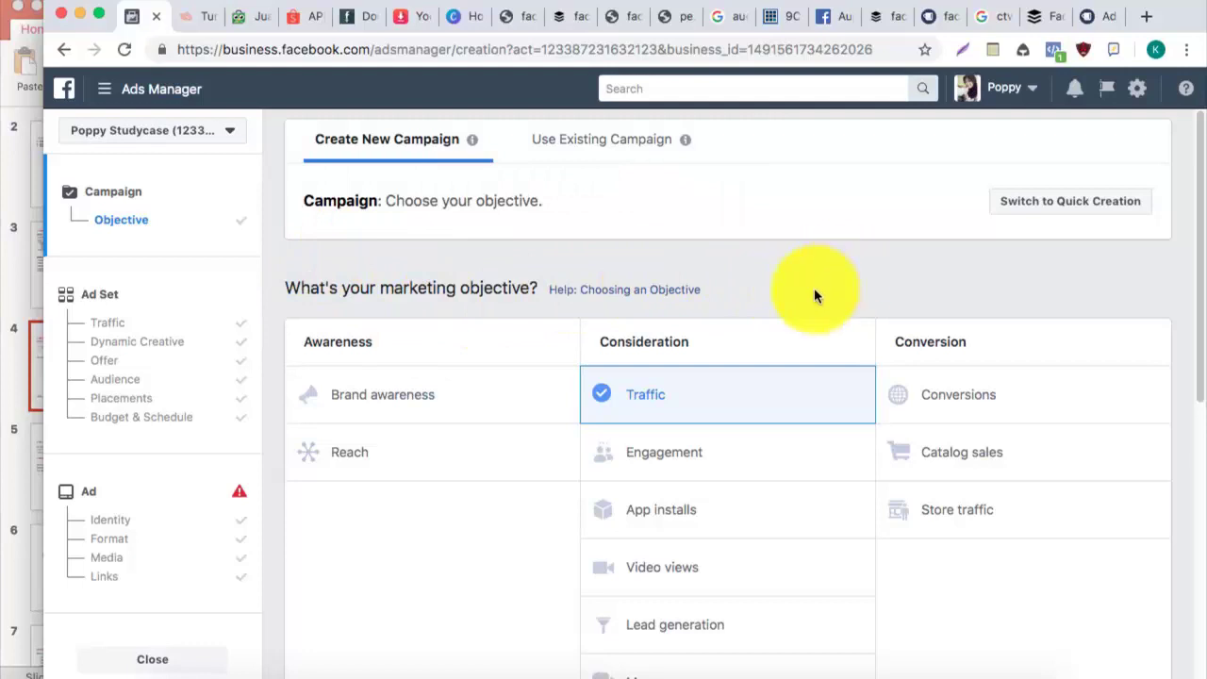
mouse_move(842, 427)
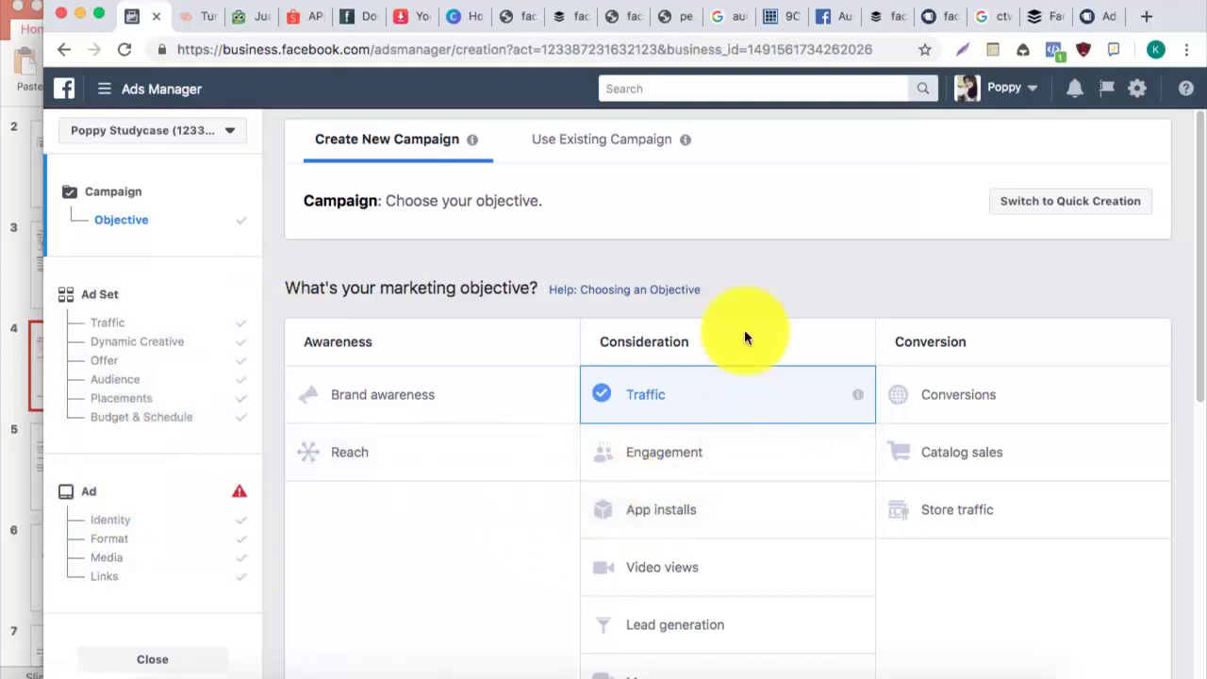
left_click(760, 300)
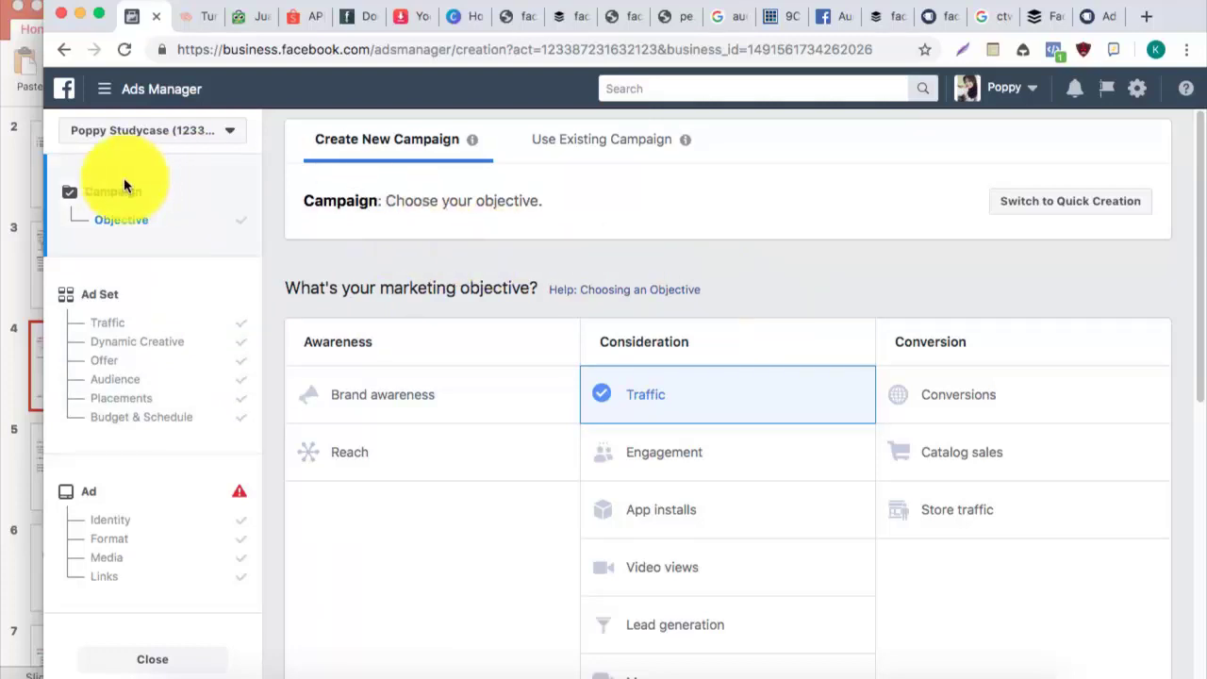
left_click(802, 302)
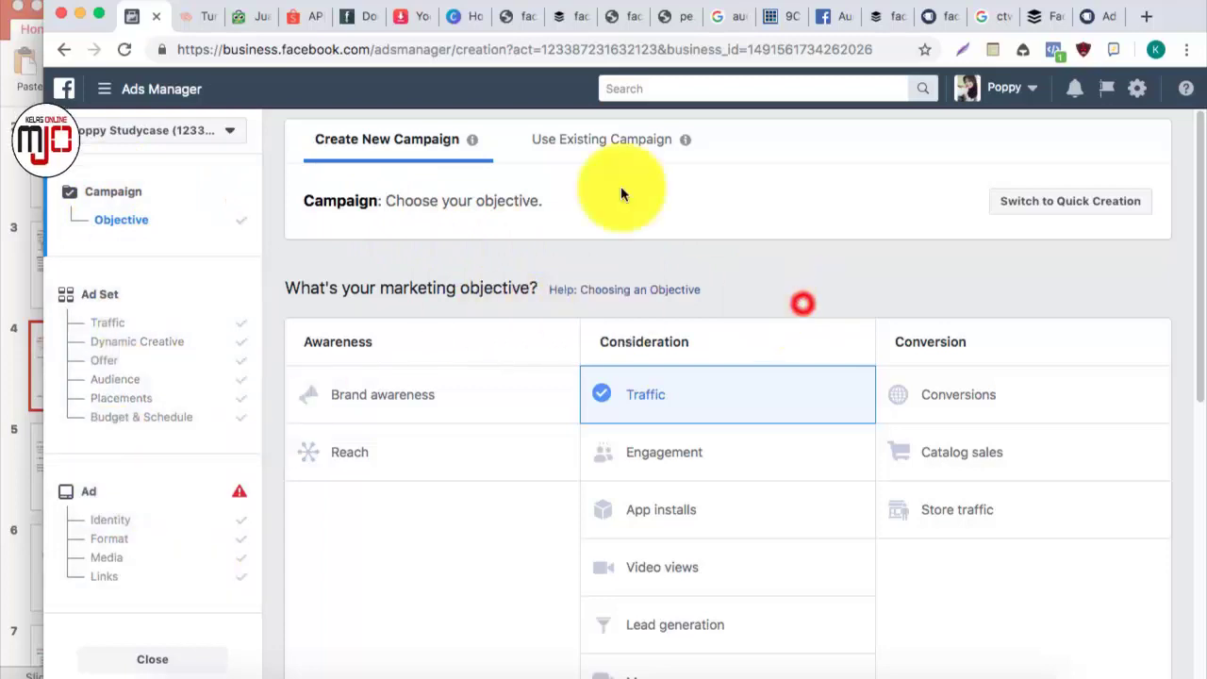
left_click(854, 12)
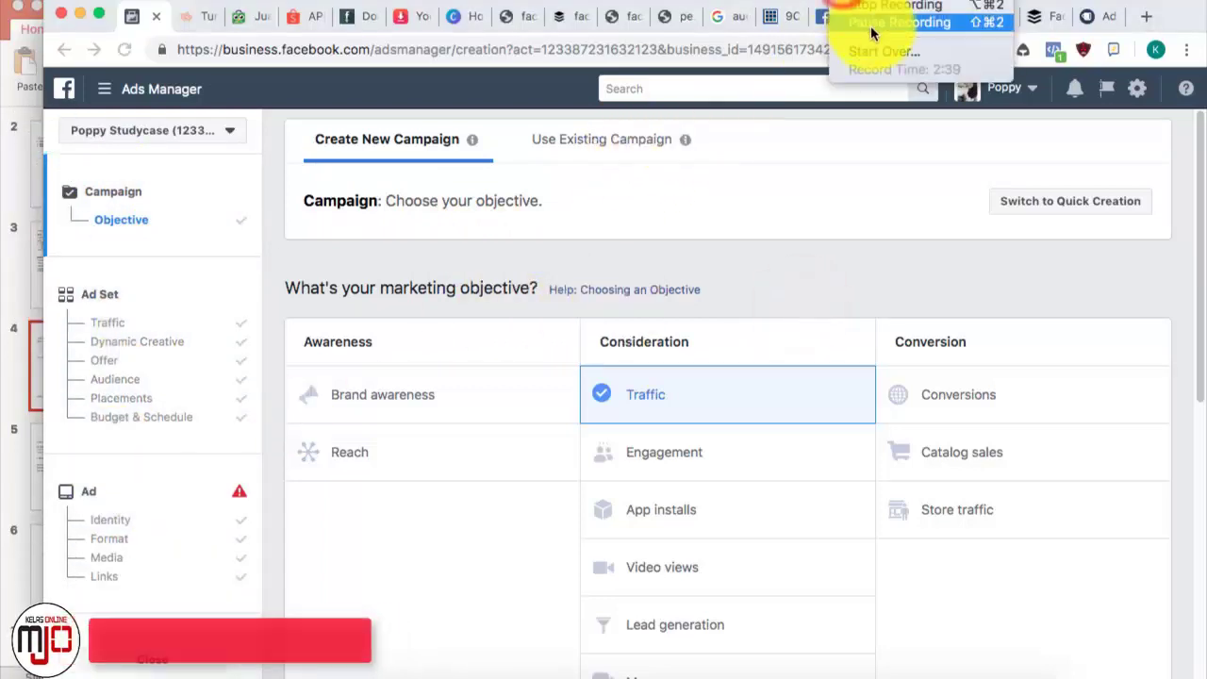